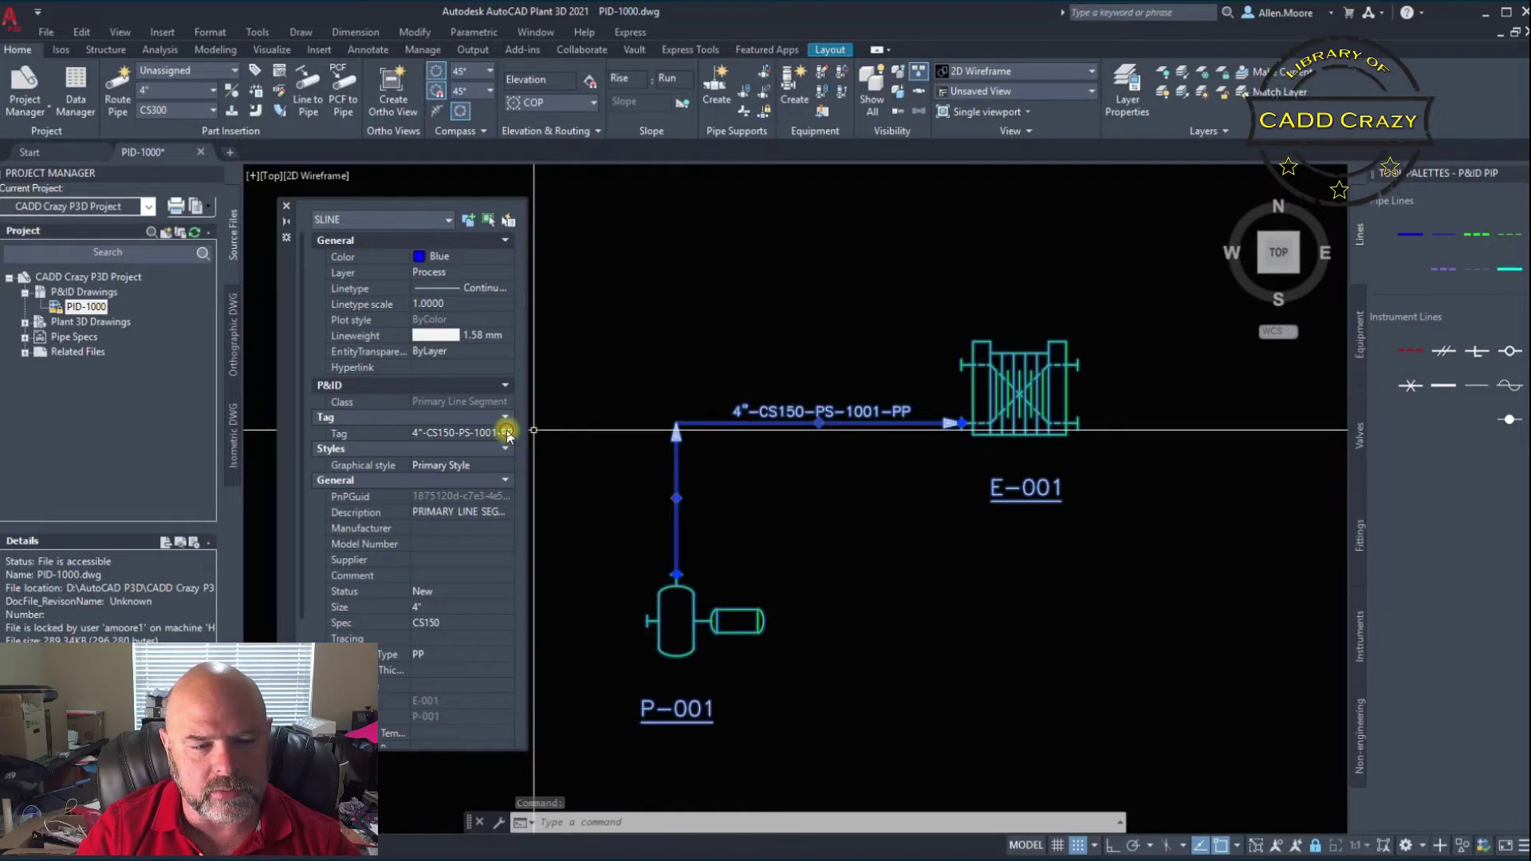
Examine the size, spec, service and insulation type options for the selected pipe line's tag without reassigning it.
click(519, 432)
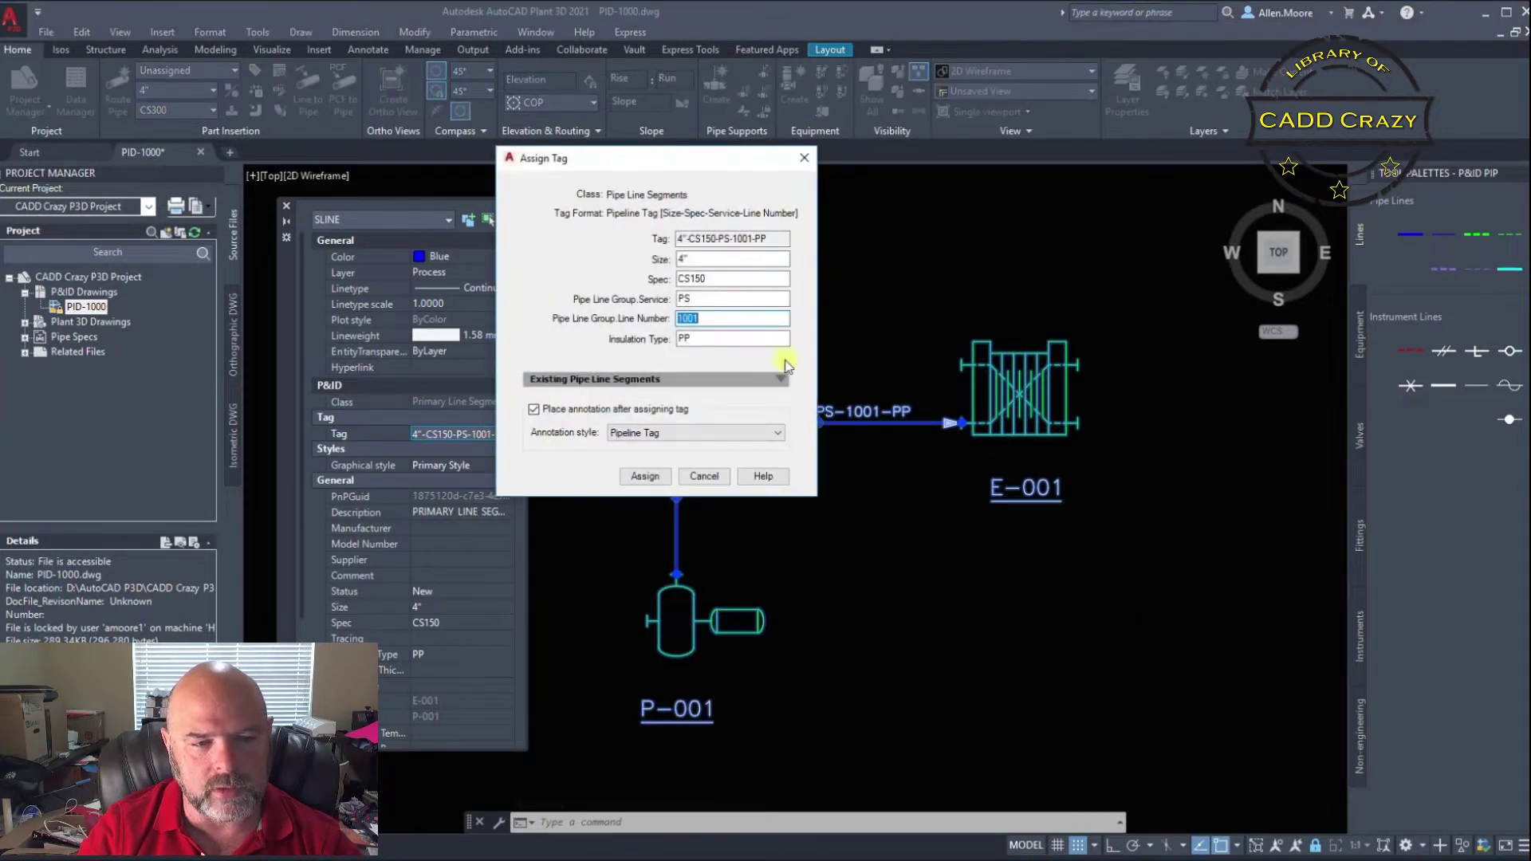
click(748, 261)
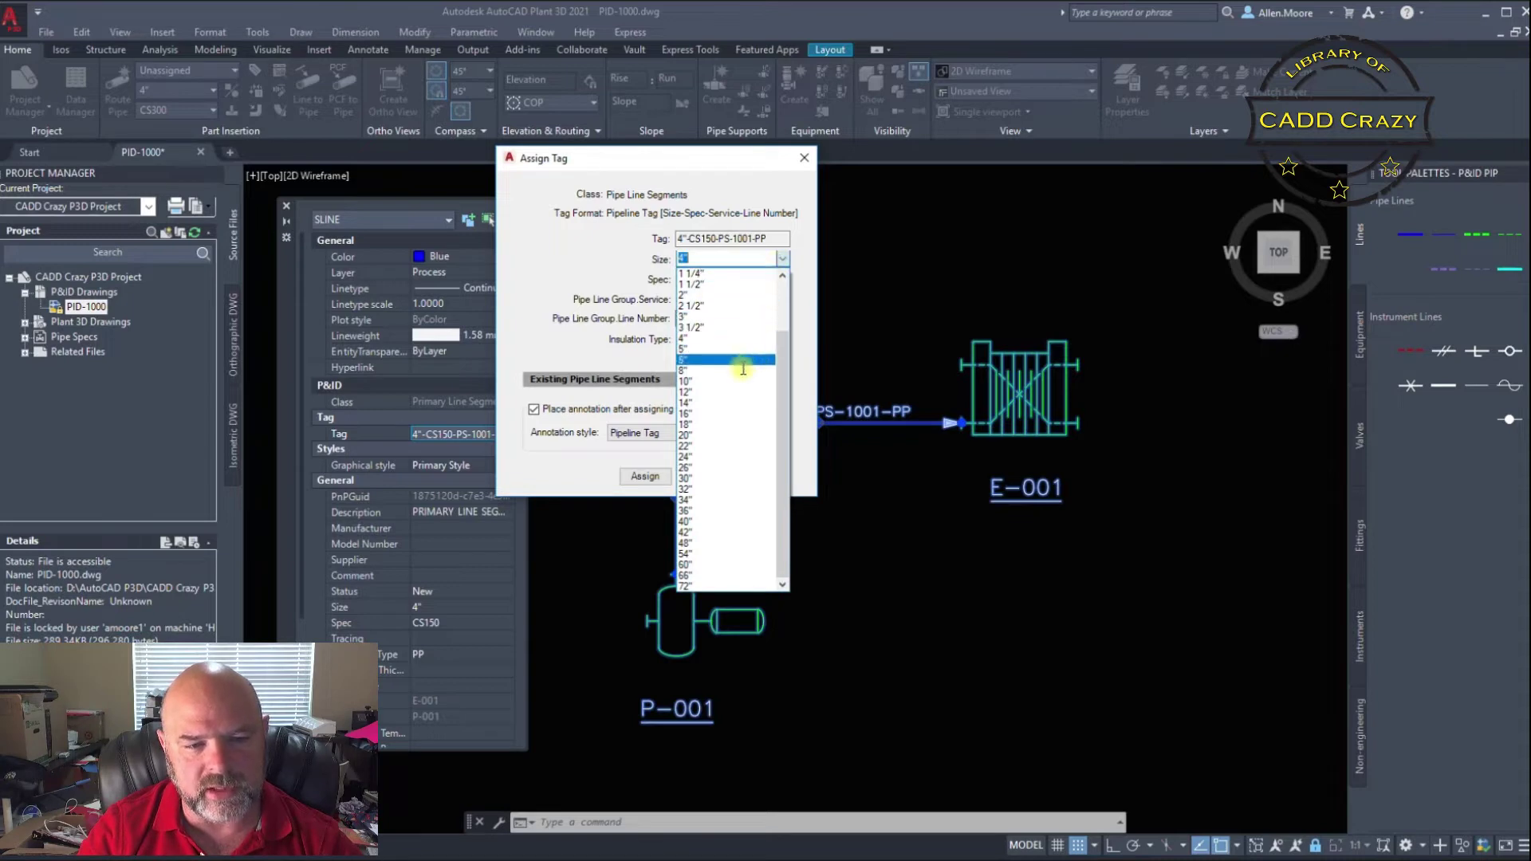
click(555, 298)
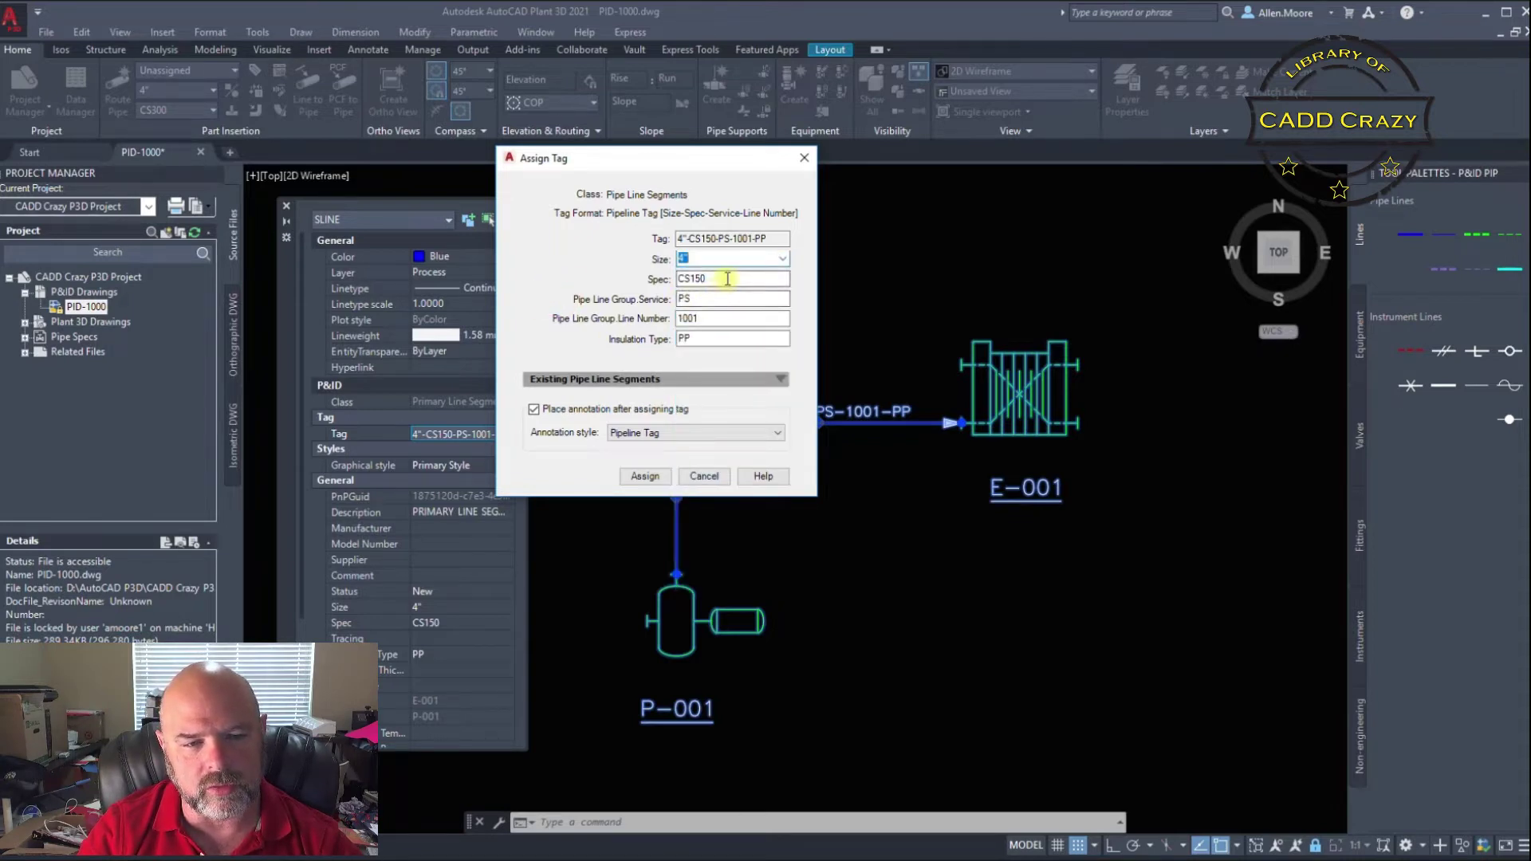
click(728, 279)
click(535, 255)
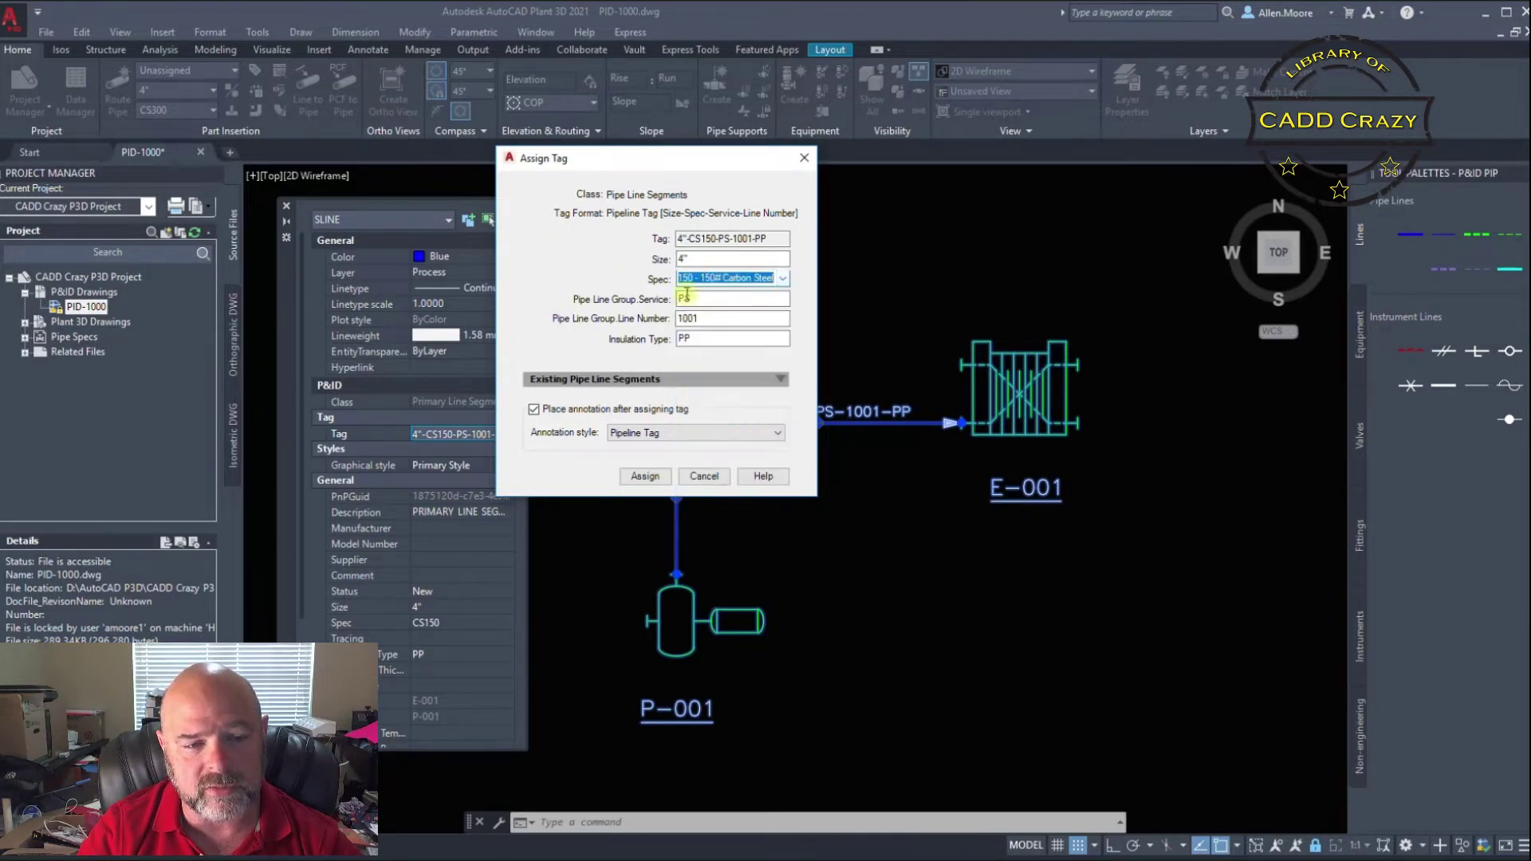
click(728, 299)
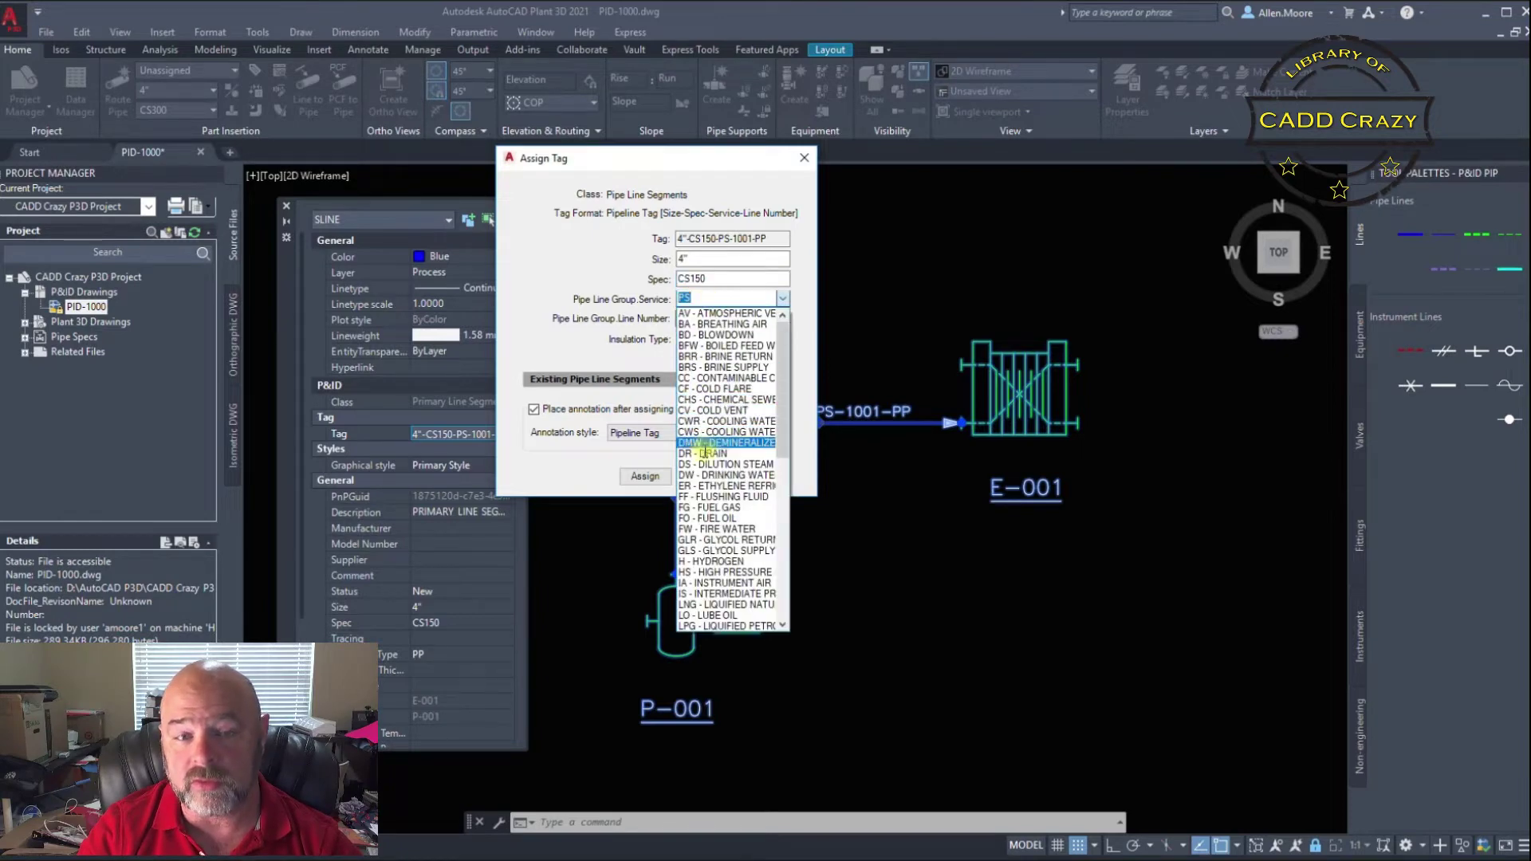
click(592, 291)
click(732, 340)
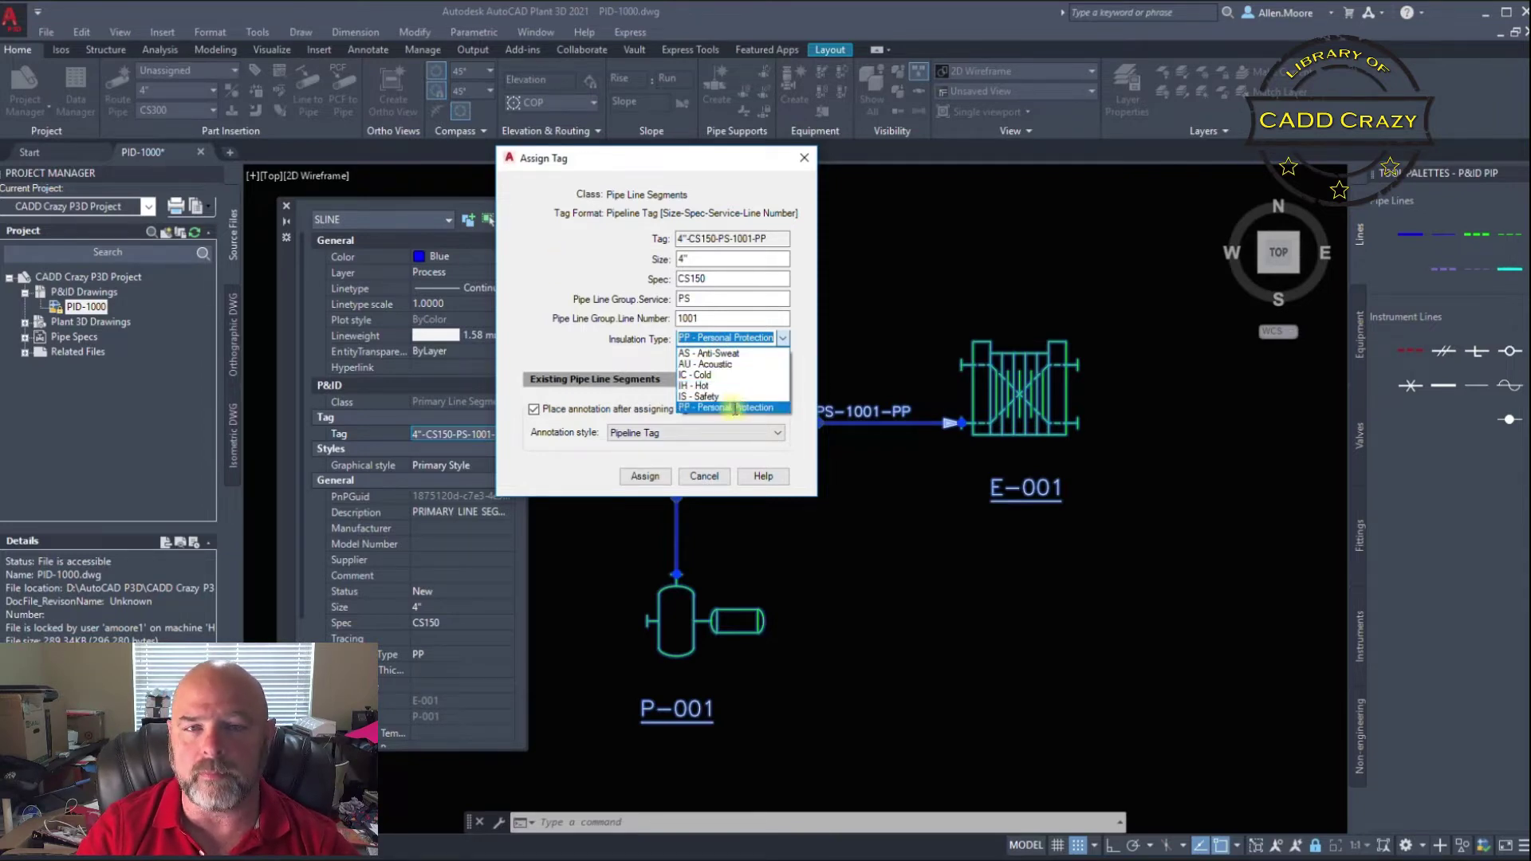
click(621, 278)
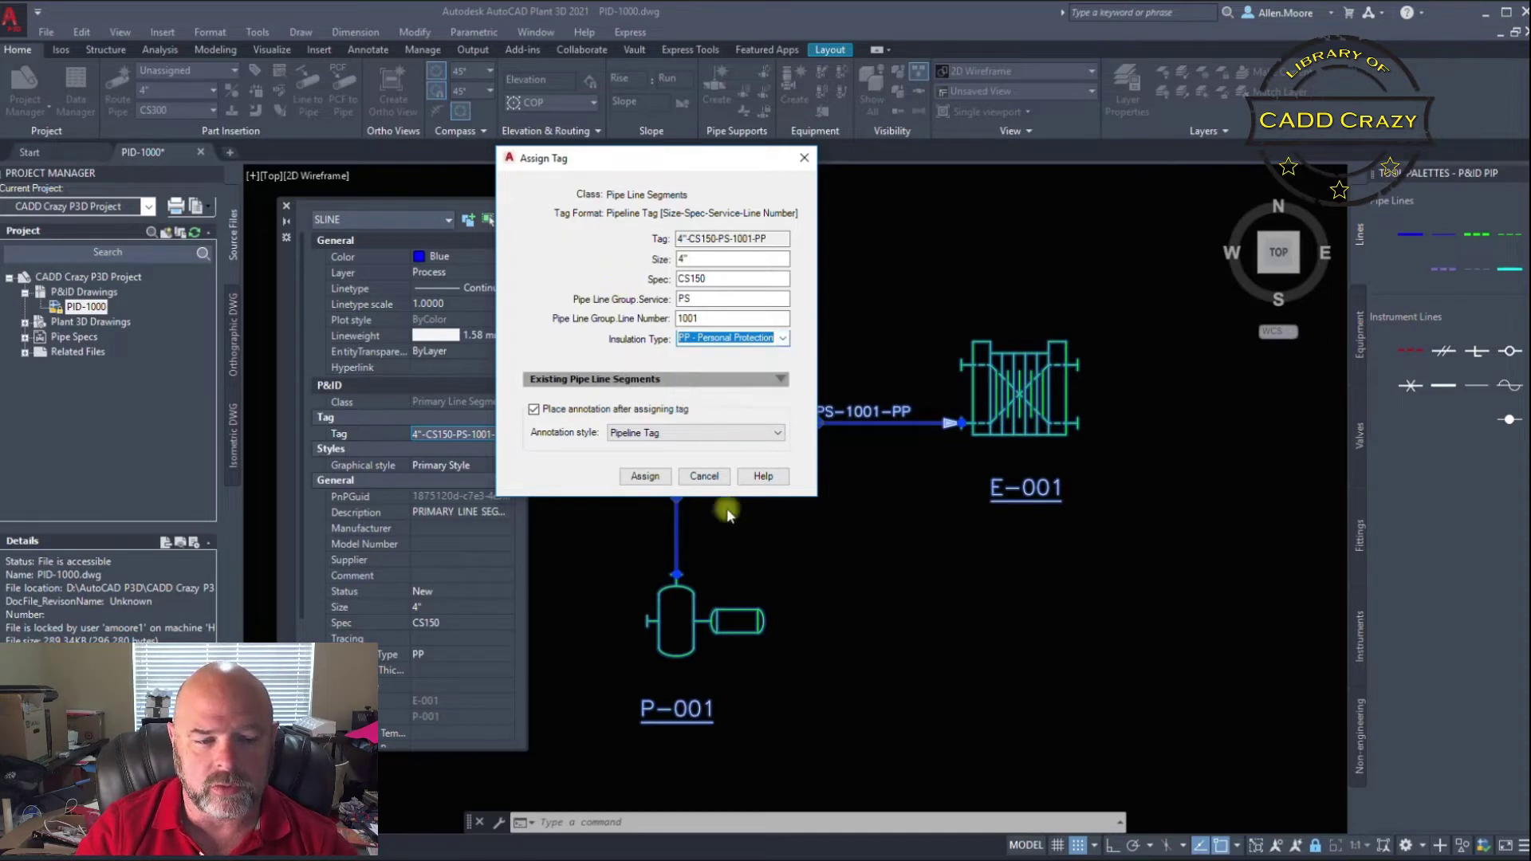
click(704, 476)
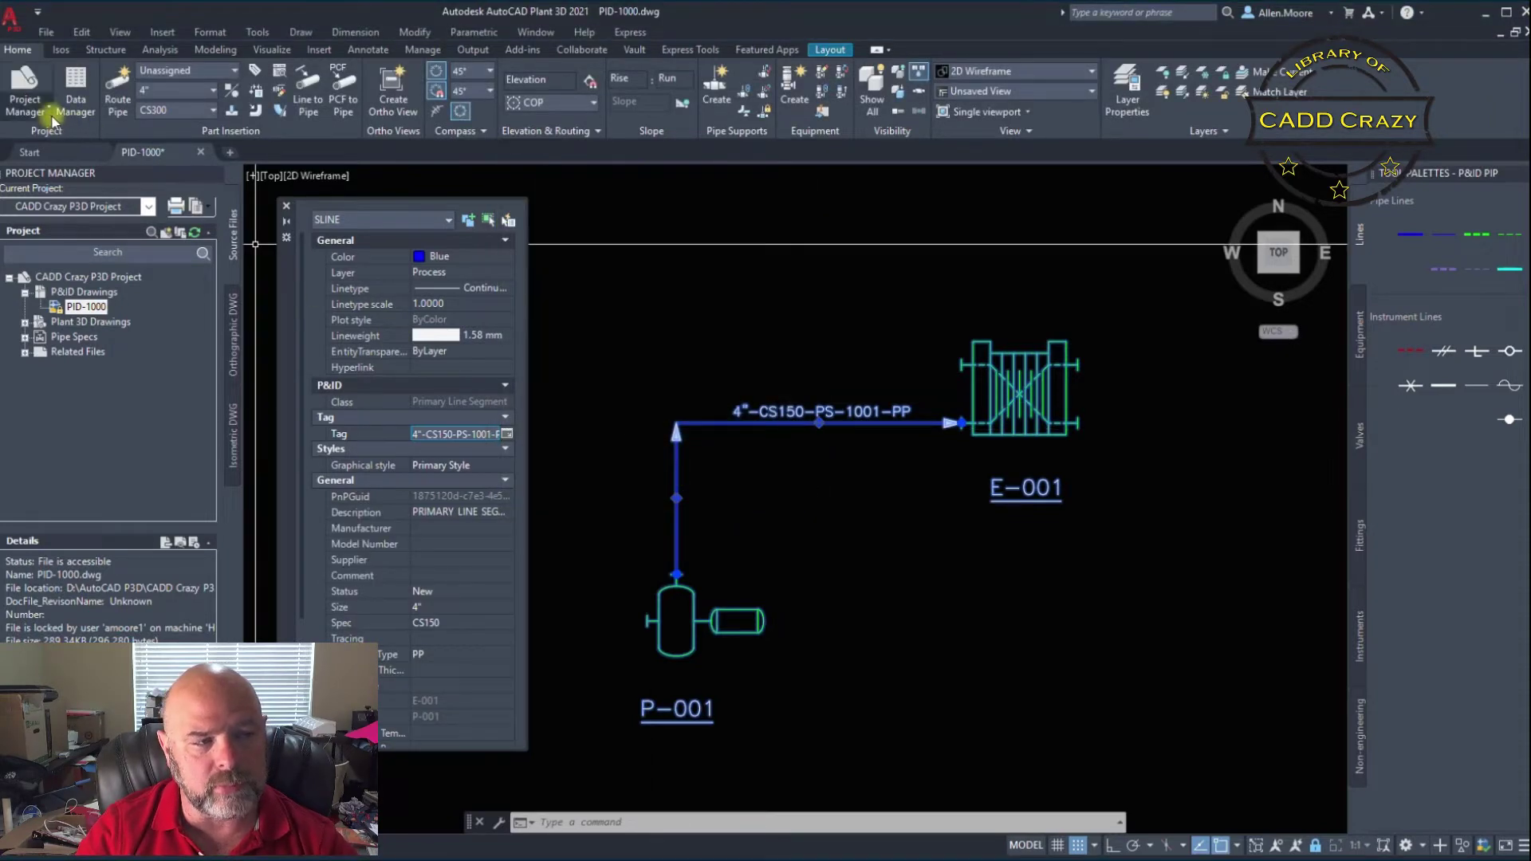
Open the project setup and select the Spec property in the Pipe Line Segments class definition.
click(47, 114)
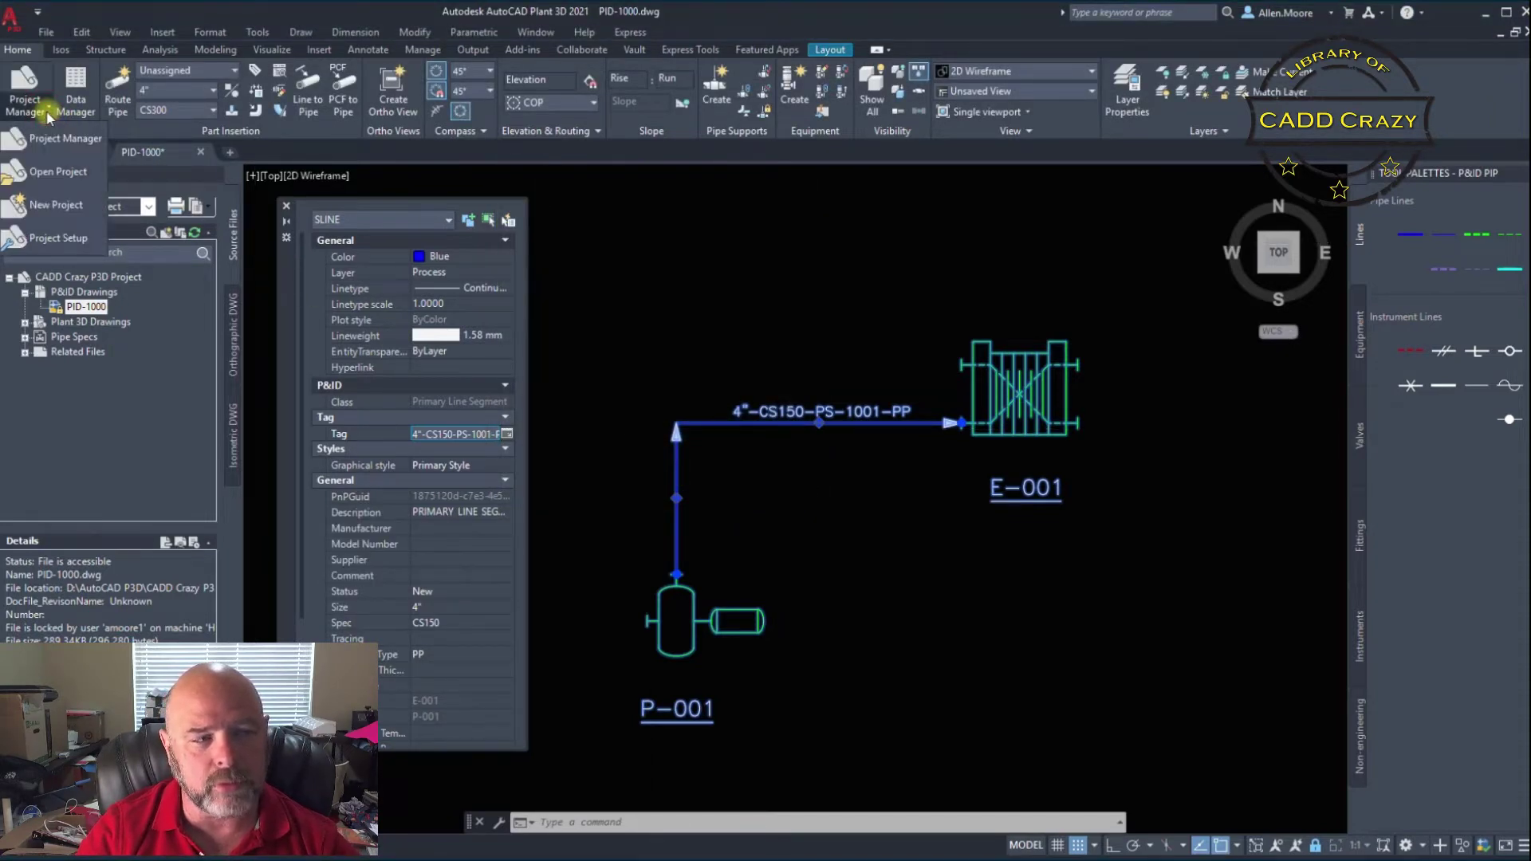
click(50, 241)
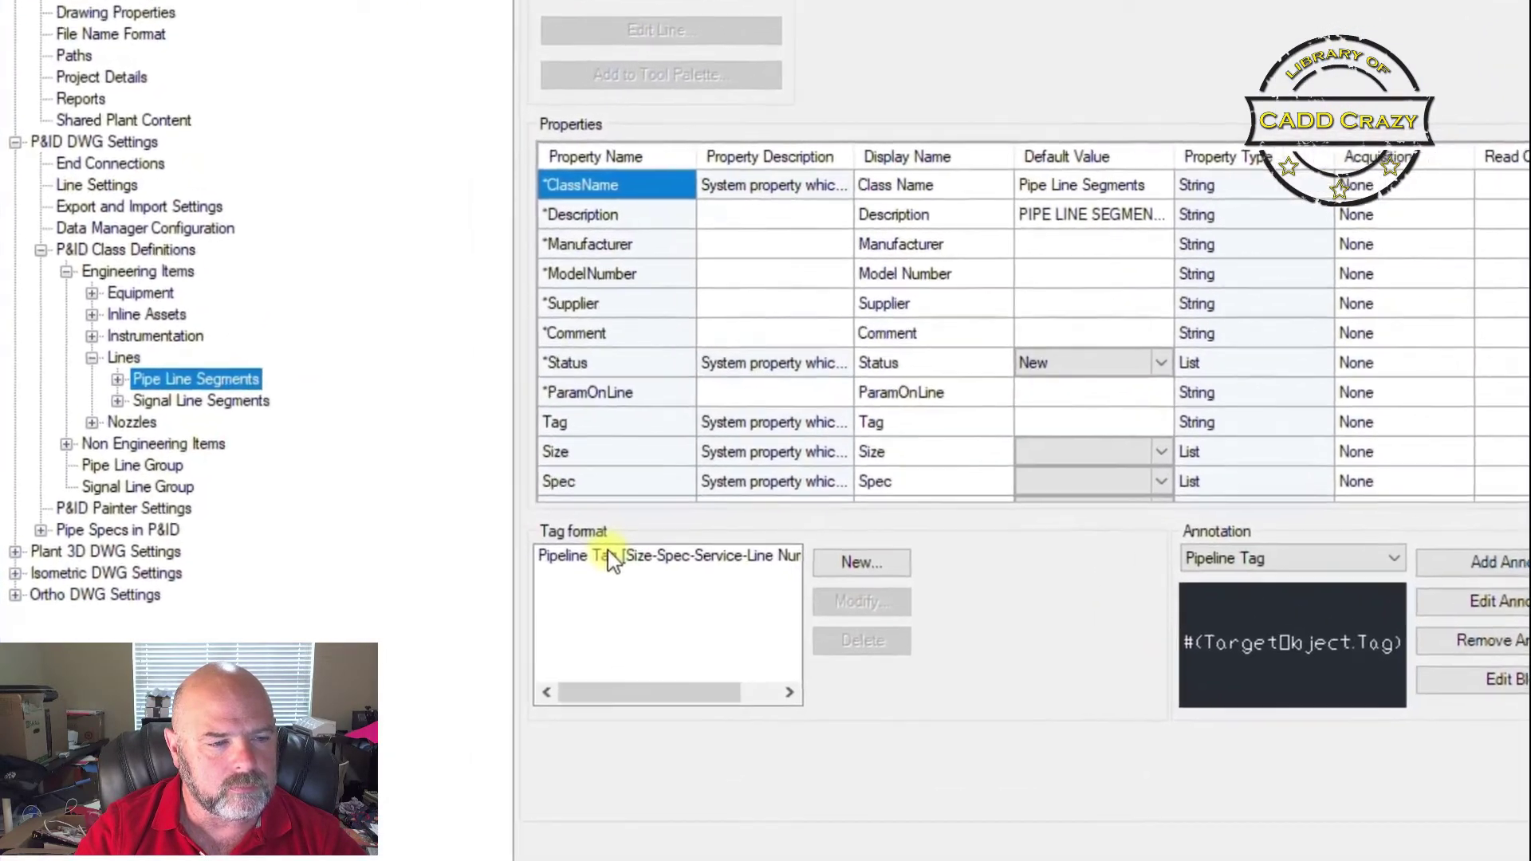
scroll(628, 401, down, 1)
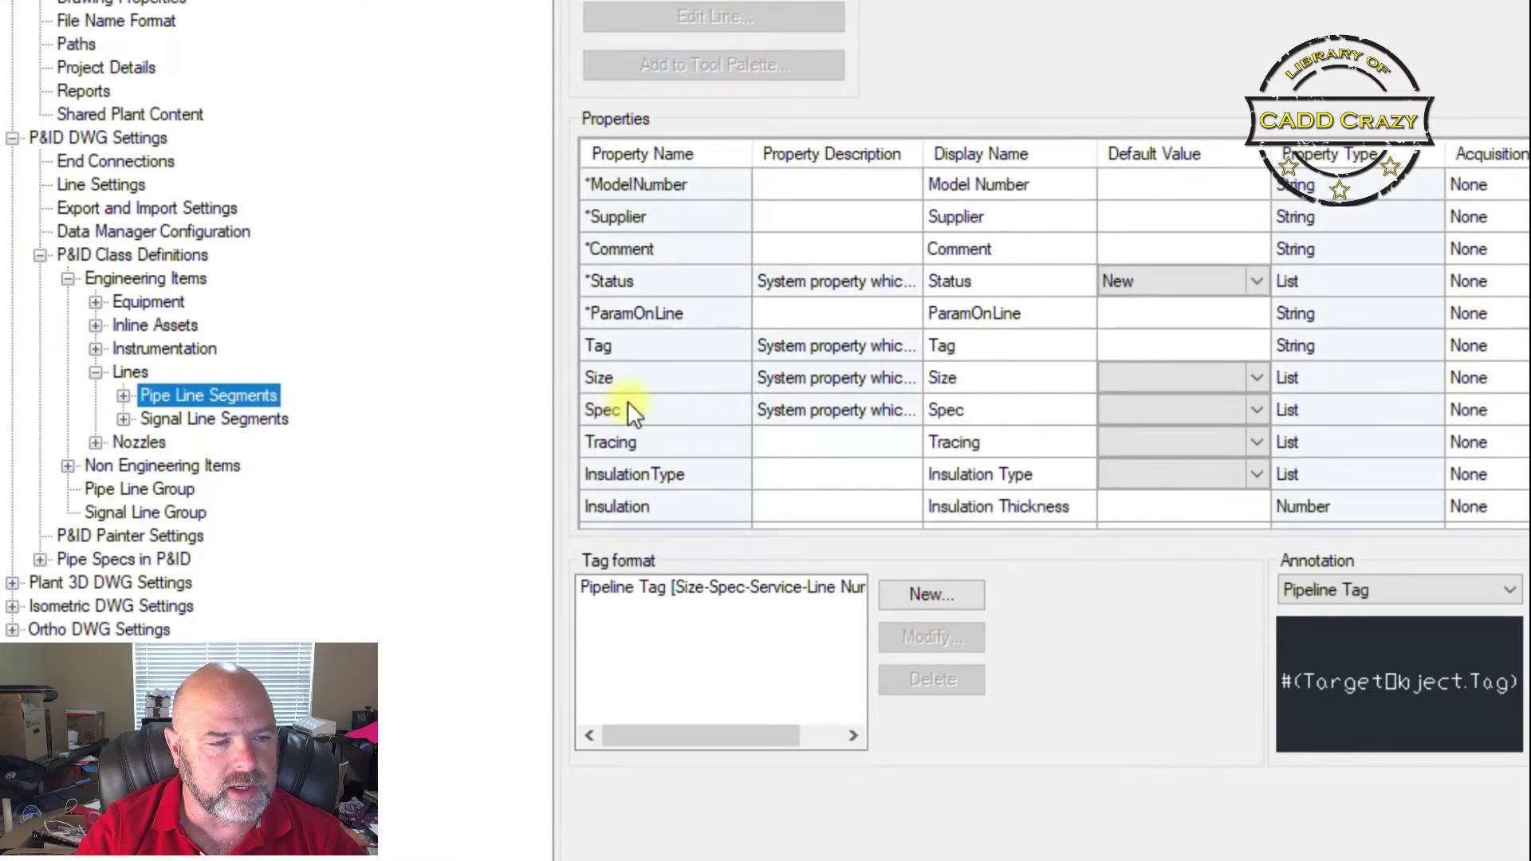
click(628, 413)
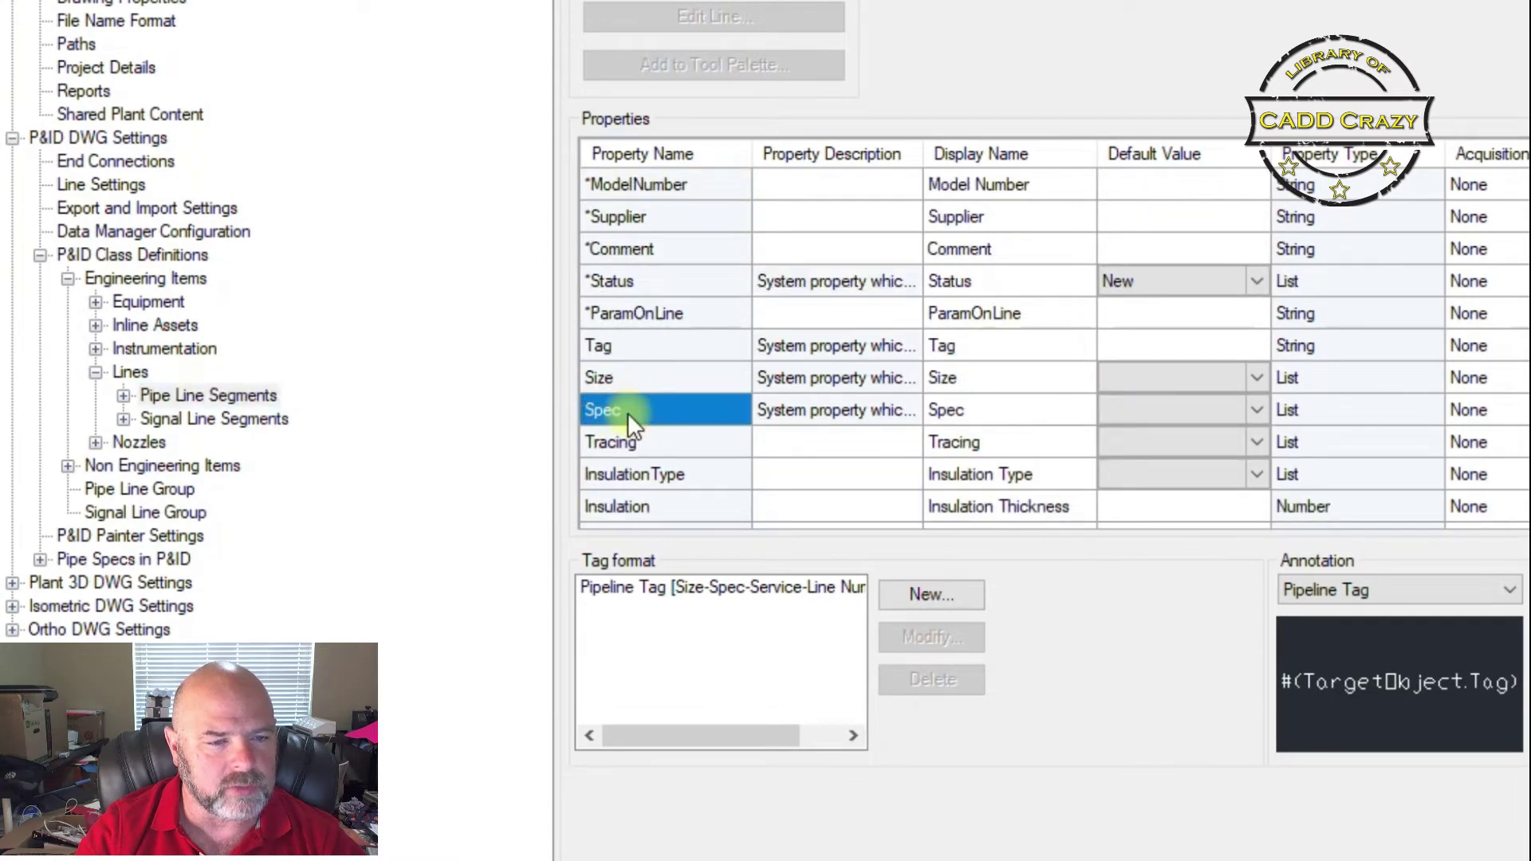
Examine the available default values for Spec and the remaining properties of the Pipe Line Segments class.
click(1256, 413)
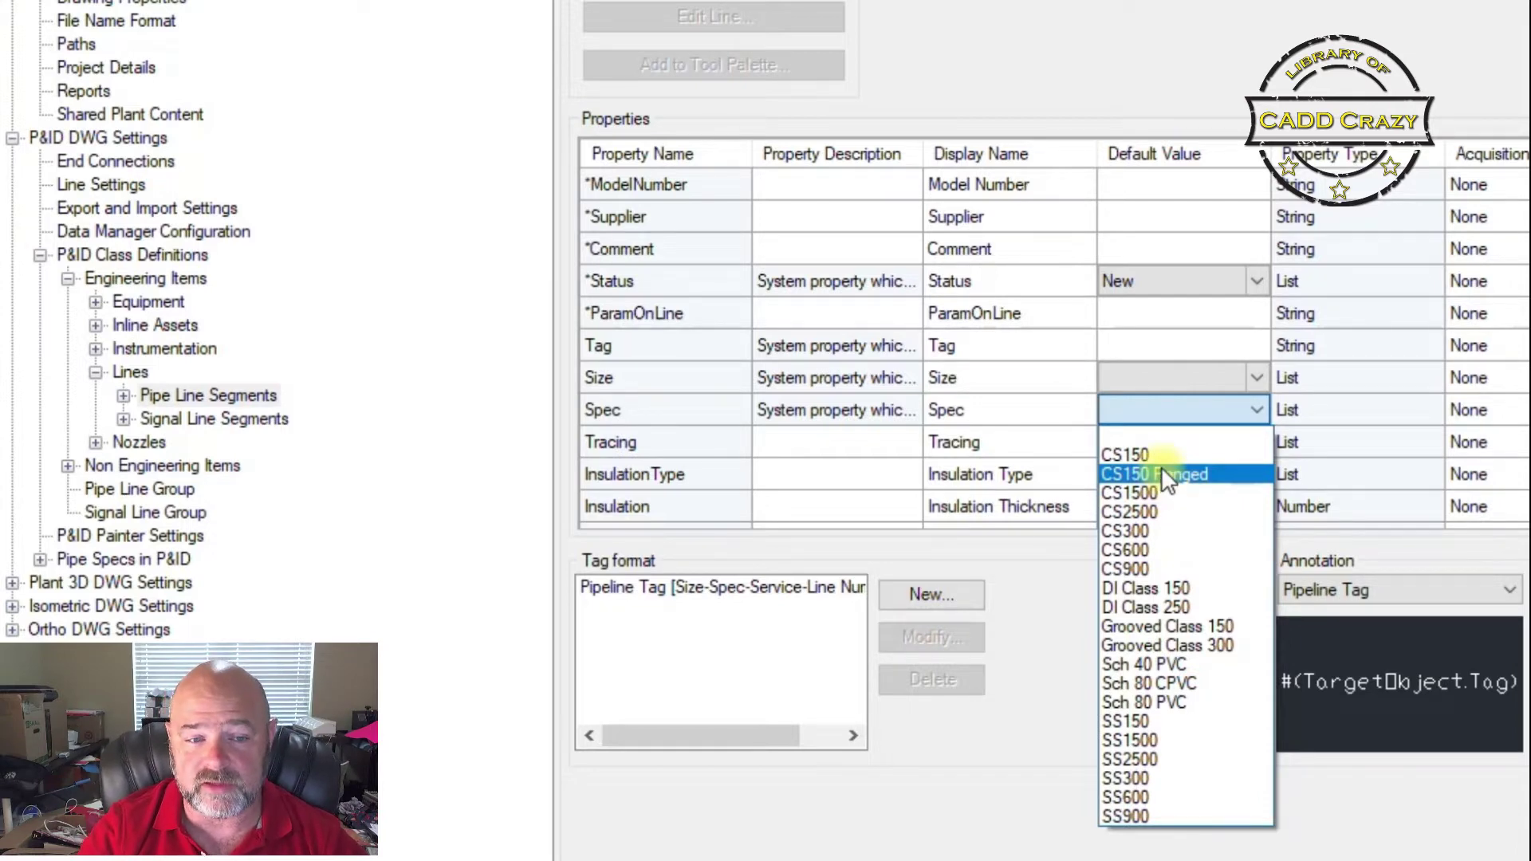
click(1018, 421)
click(719, 423)
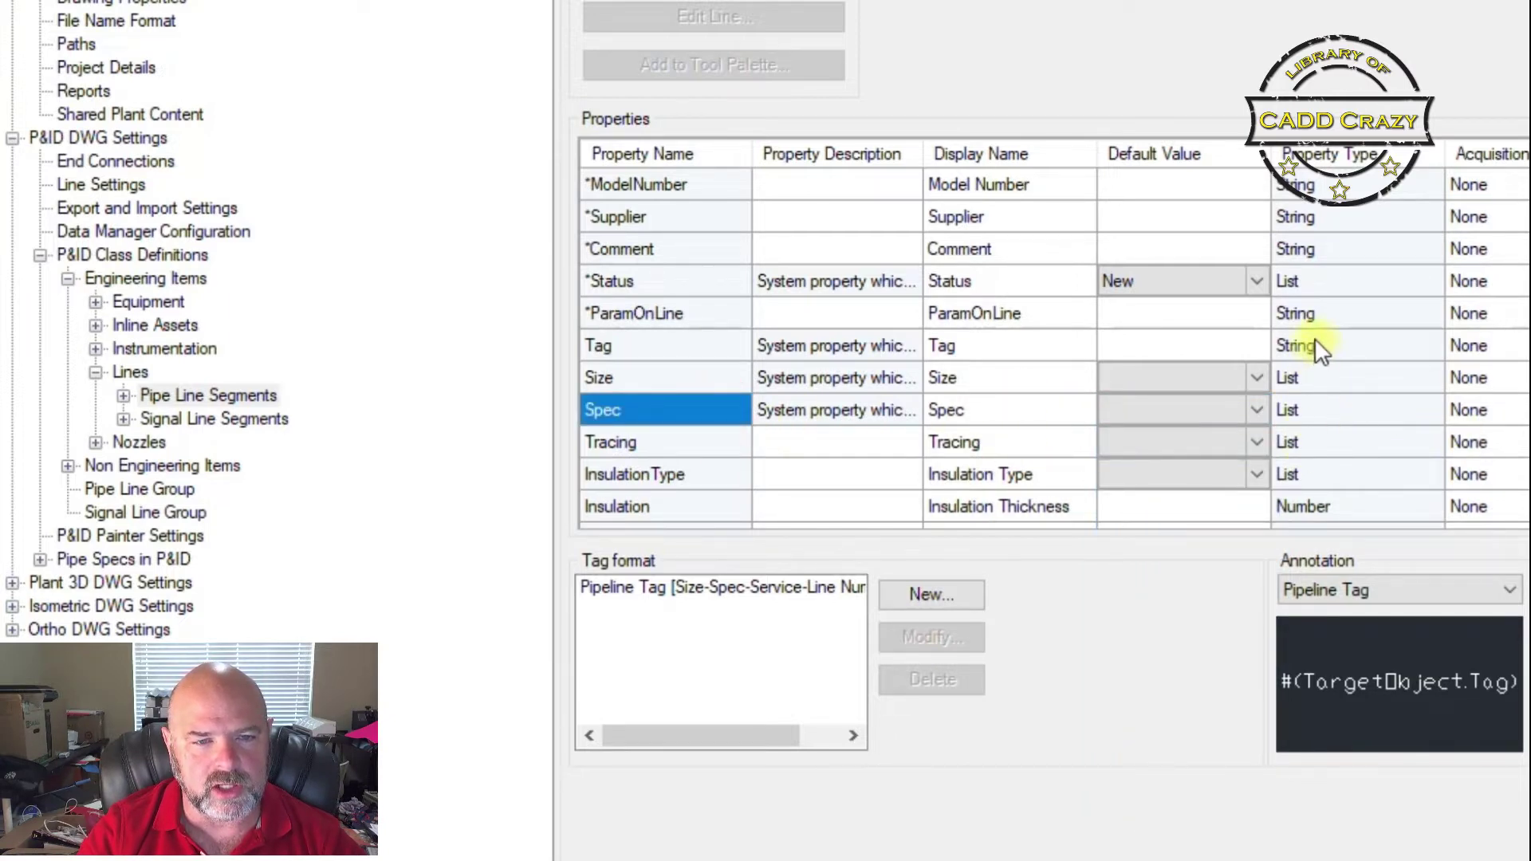
scroll(1320, 316, down, 2)
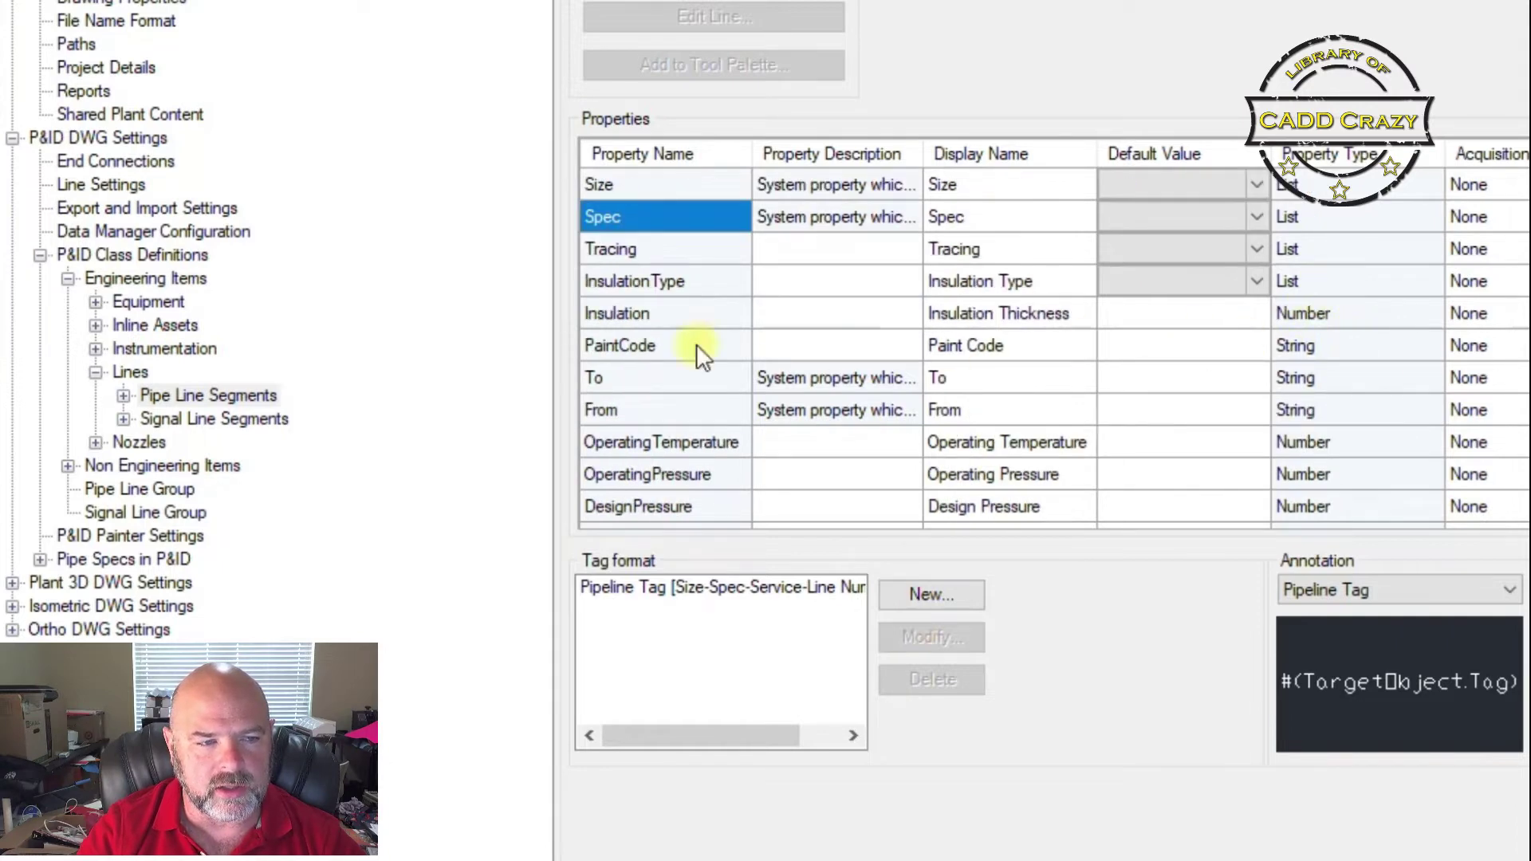
scroll(1333, 447, down, 3)
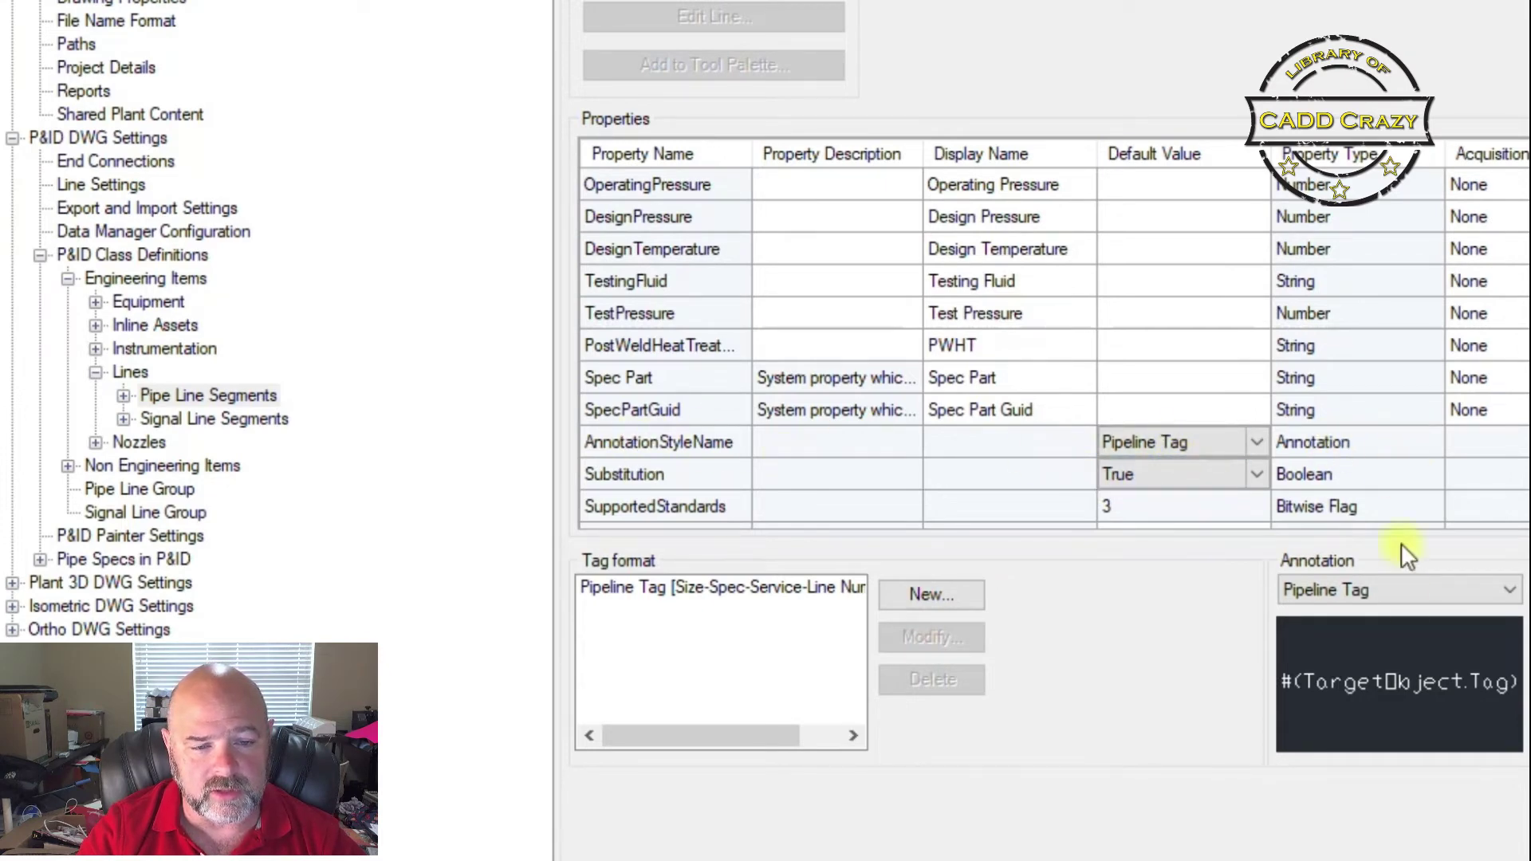
scroll(1345, 360, down, 1)
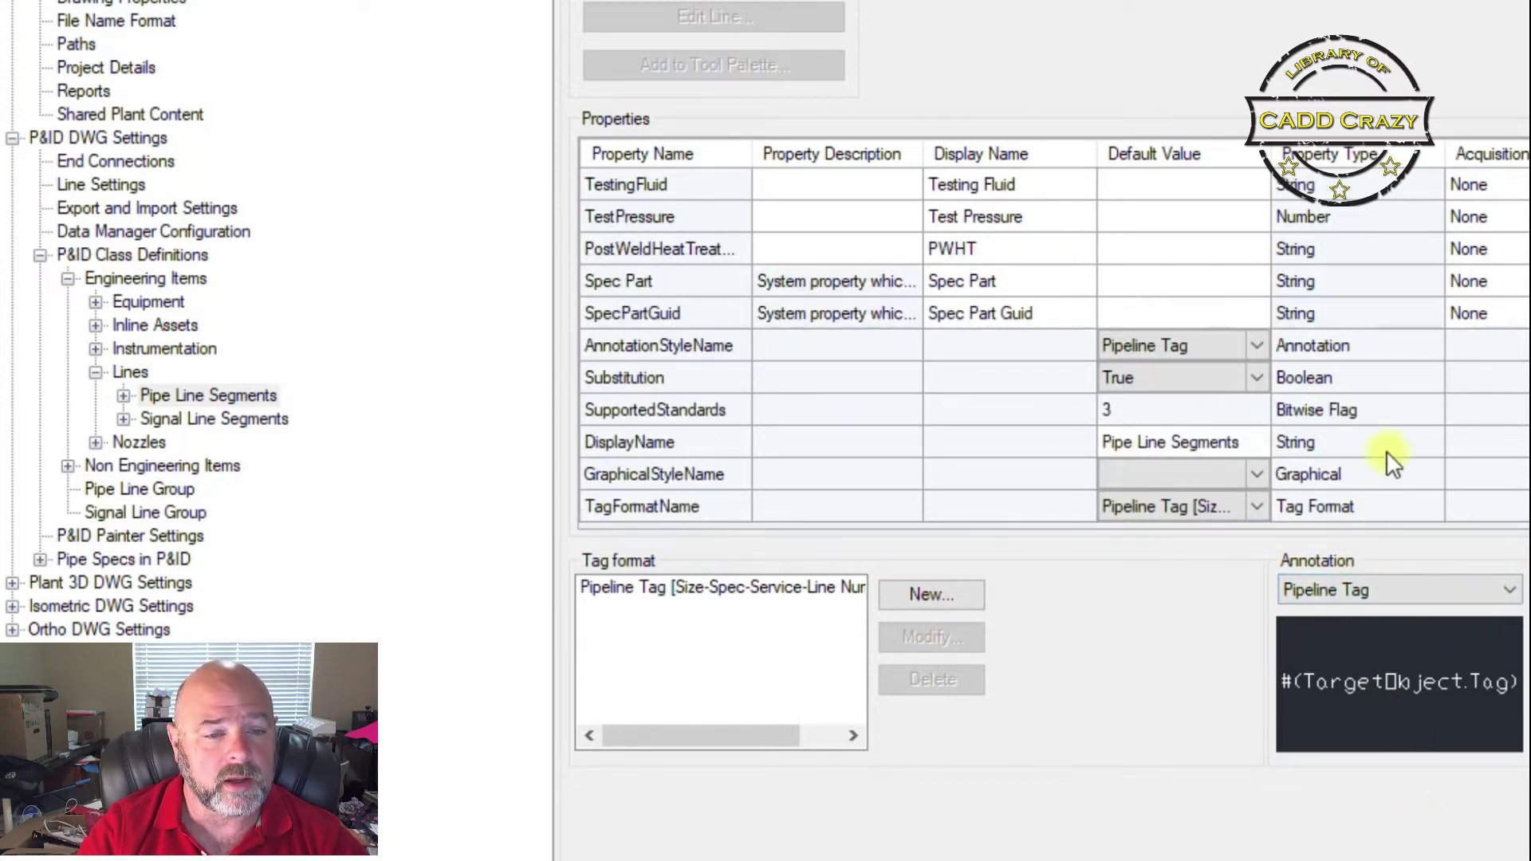
scroll(1386, 452, up, 3)
scroll(1385, 452, up, 4)
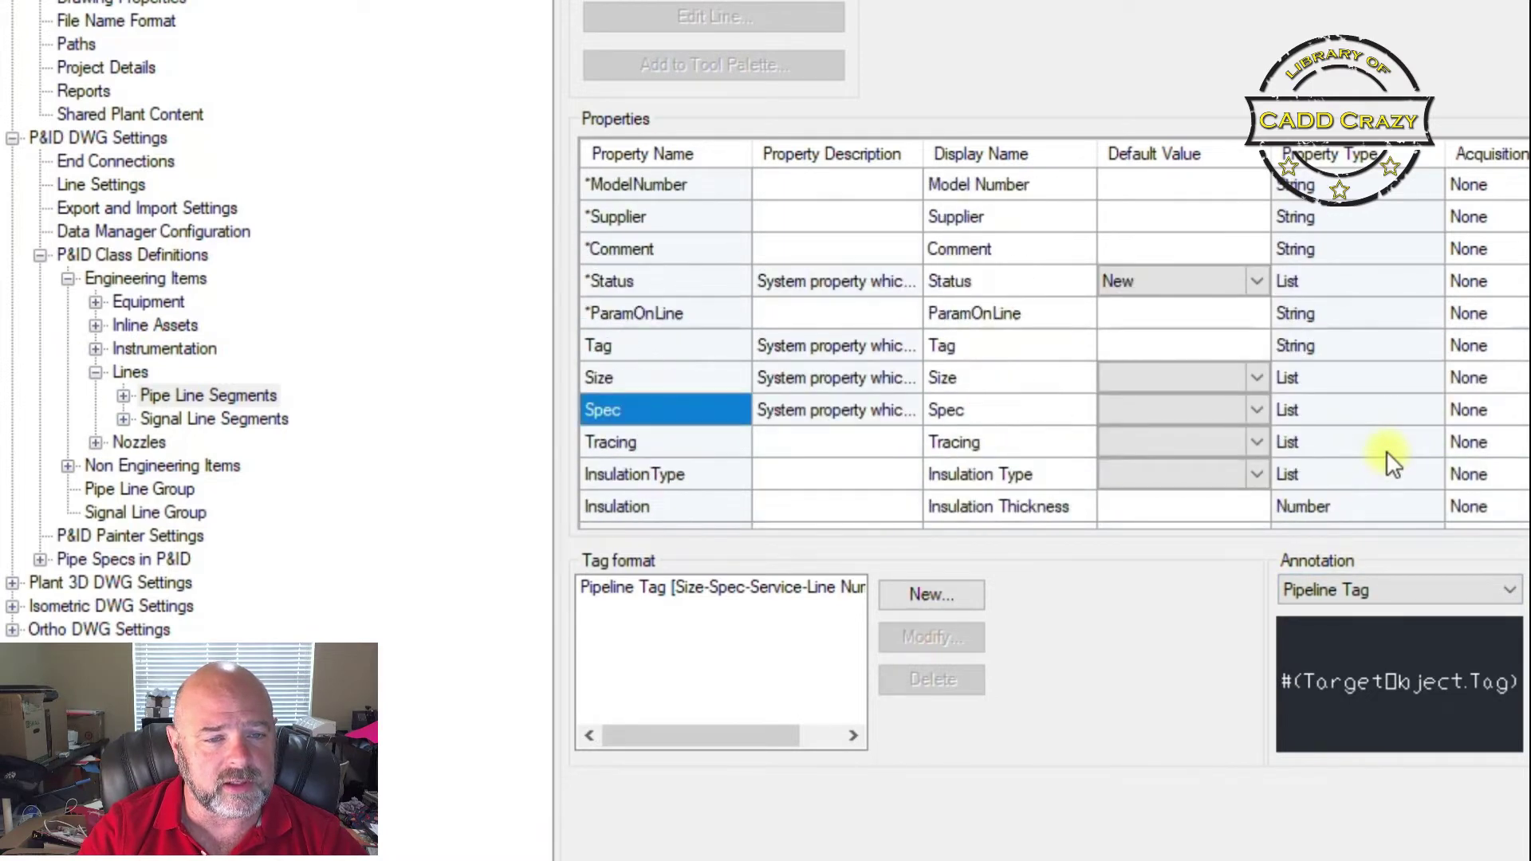
Open the Spec property's selection lists for editing and bring the whole dialog into view.
scroll(1385, 451, down, 2)
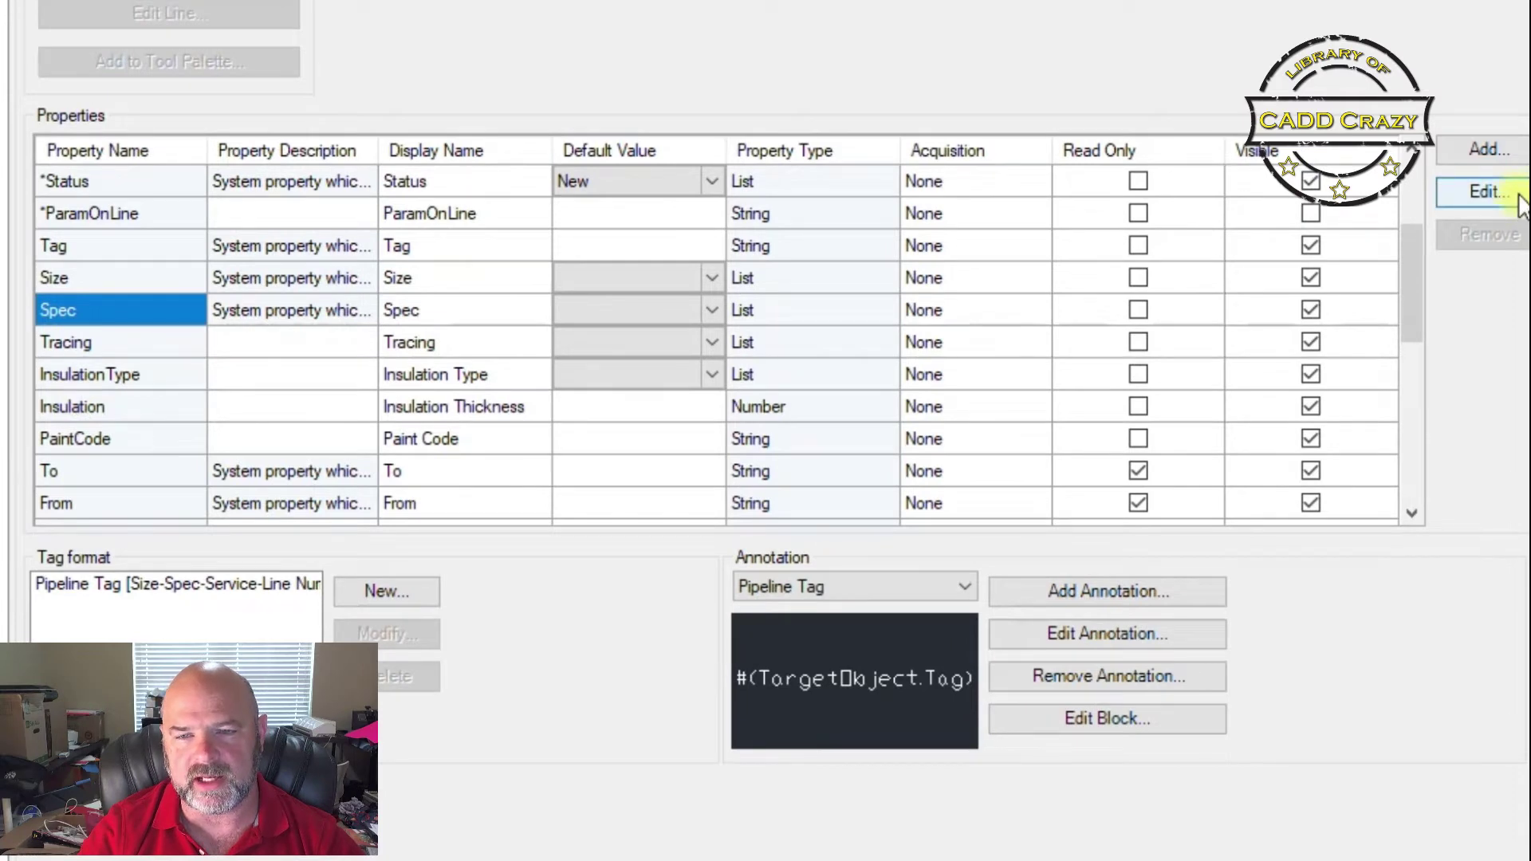
click(1517, 195)
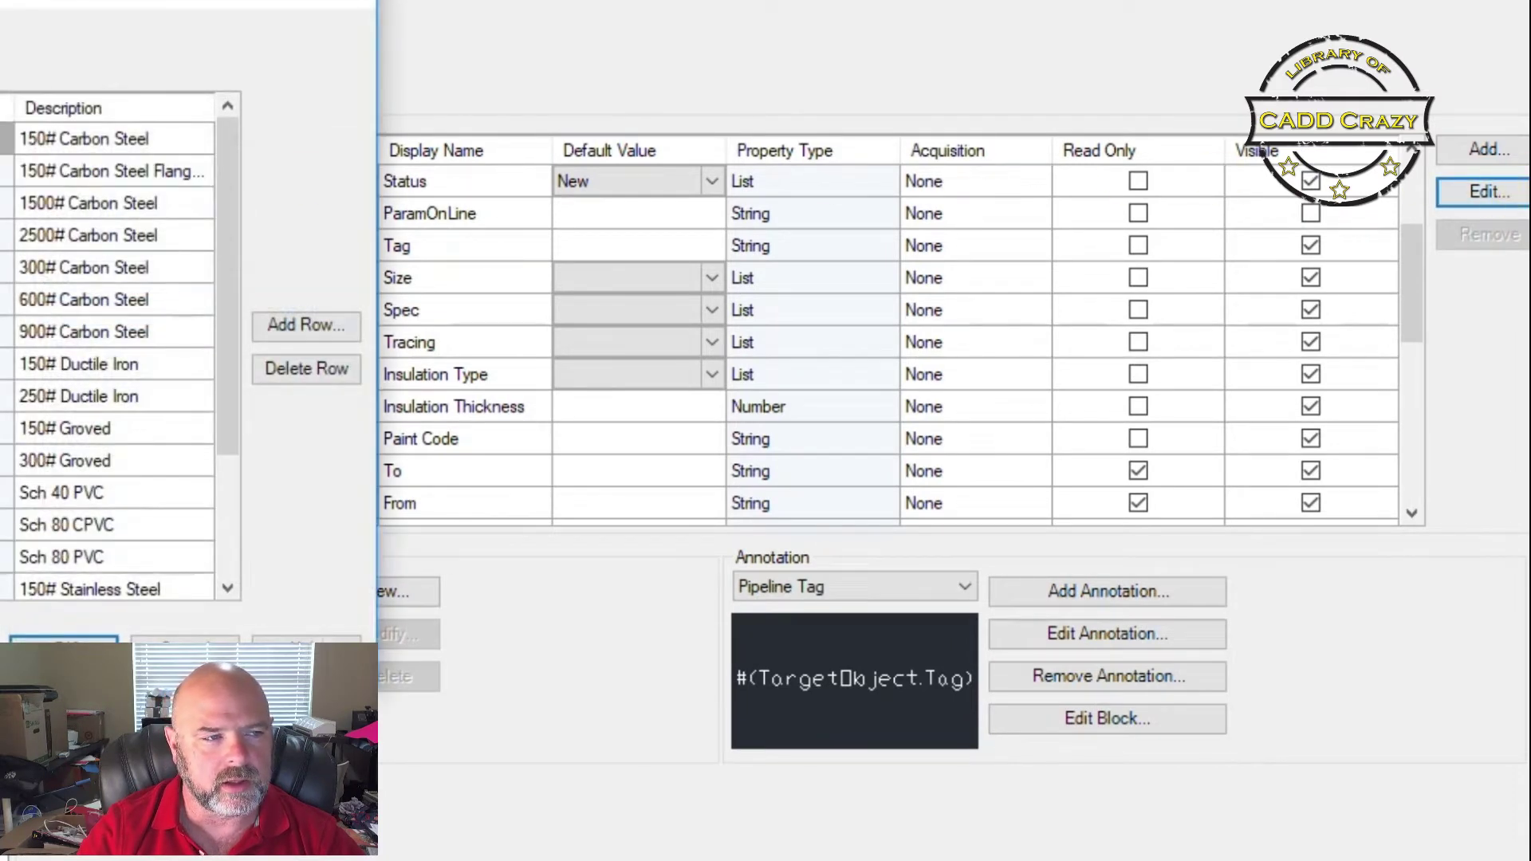
drag(1, 3, 661, 3)
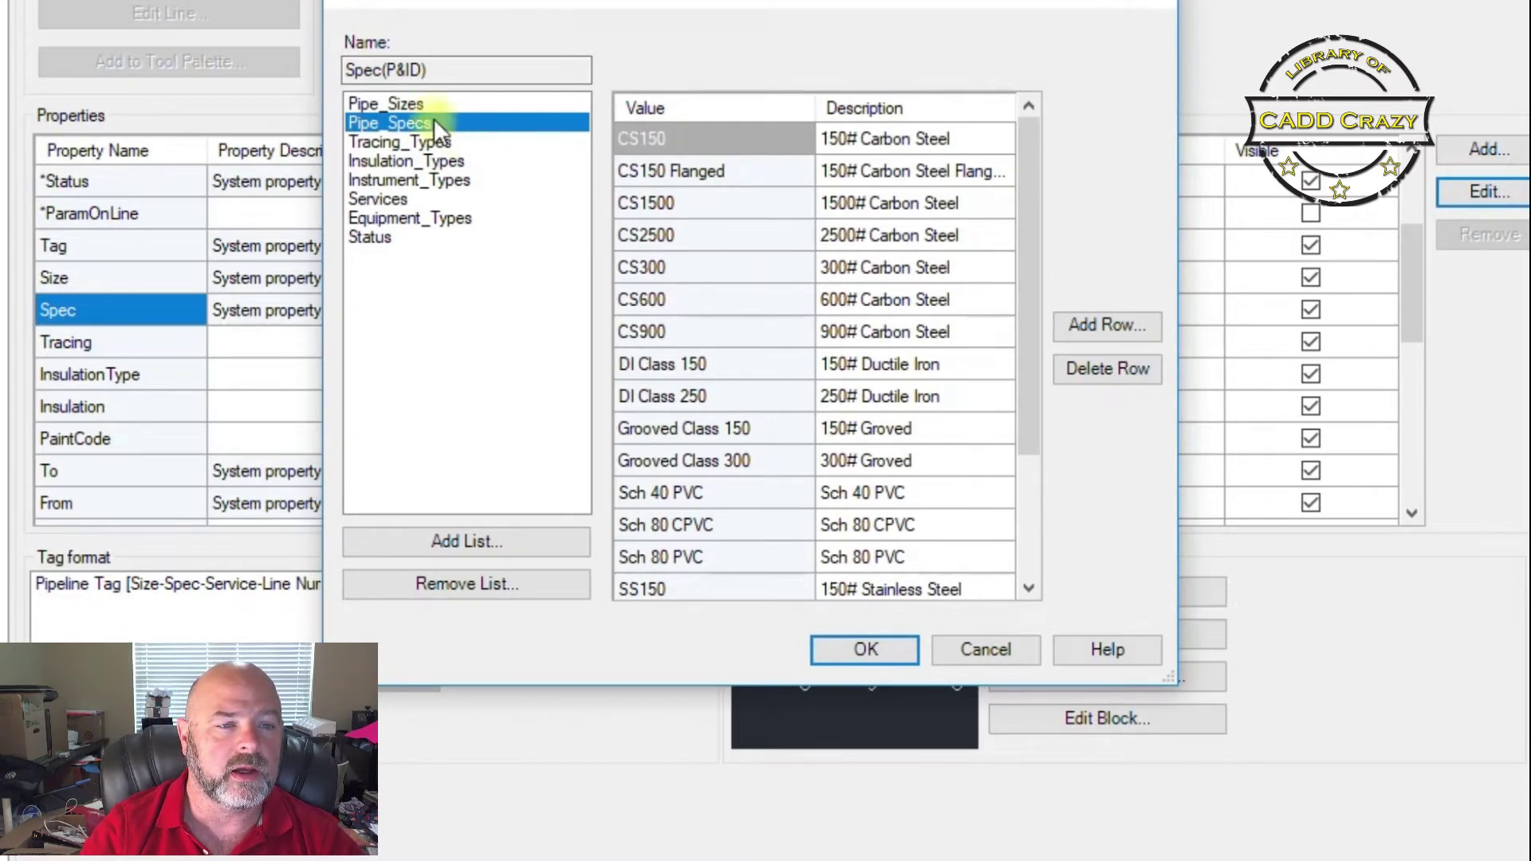
Review the entries of the pipe size, pipe spec, tracing, insulation, service, status and equipment type lists.
click(414, 105)
click(406, 124)
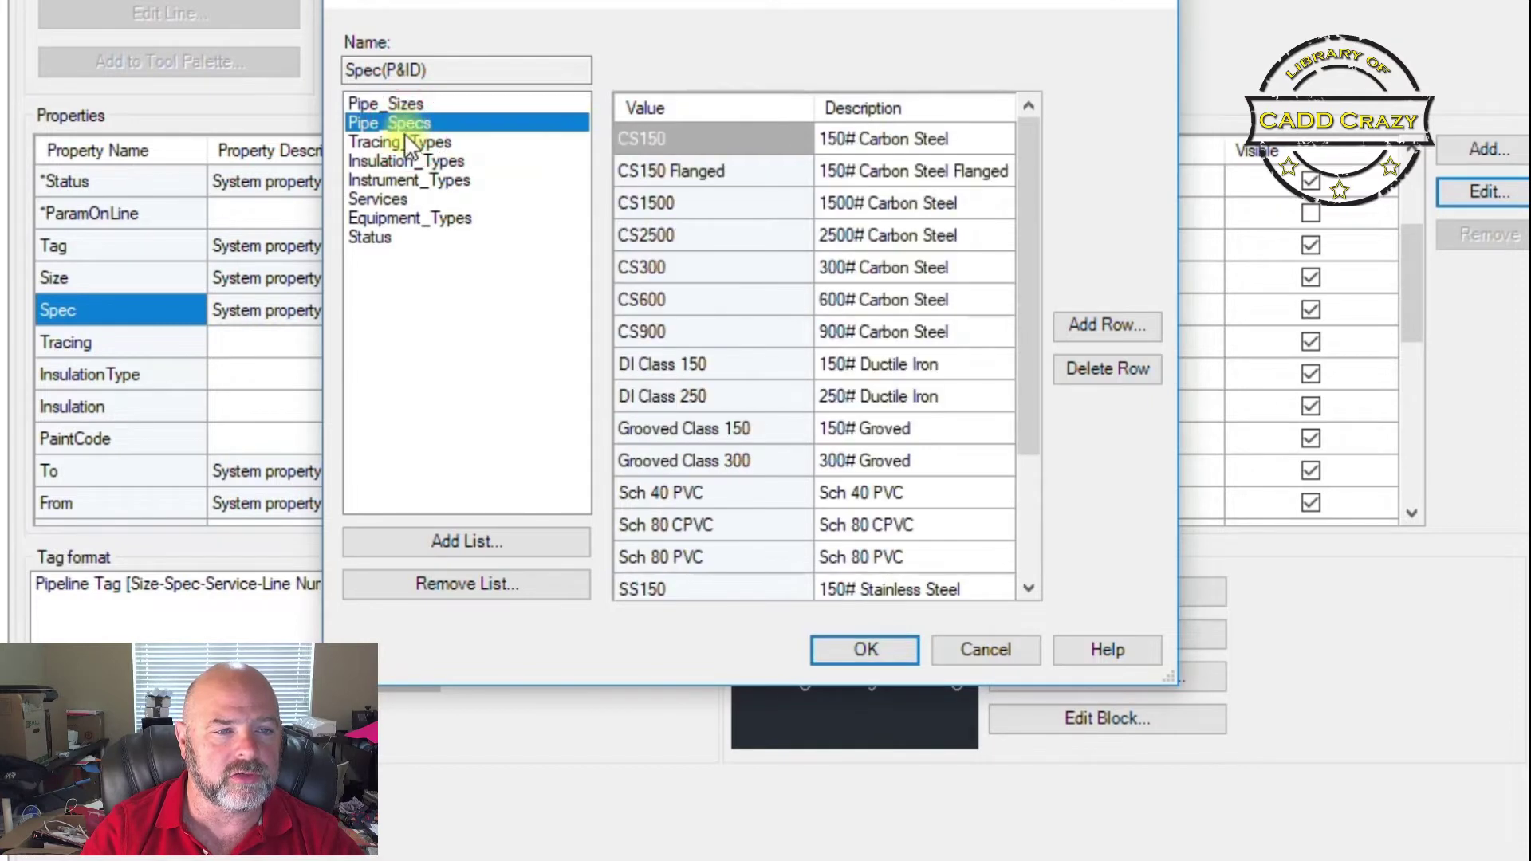
click(400, 141)
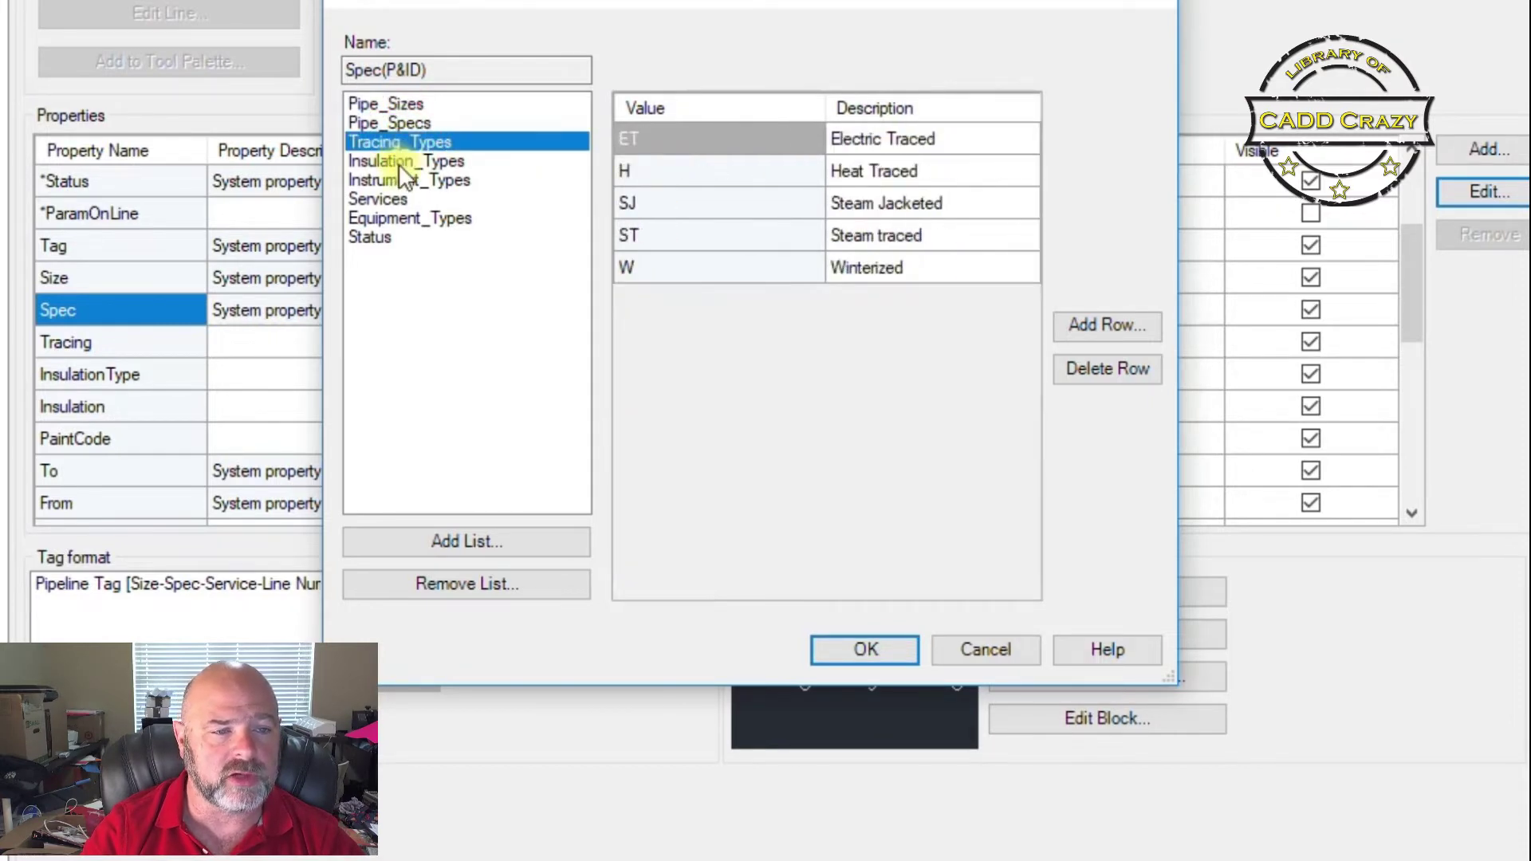
click(398, 162)
click(386, 198)
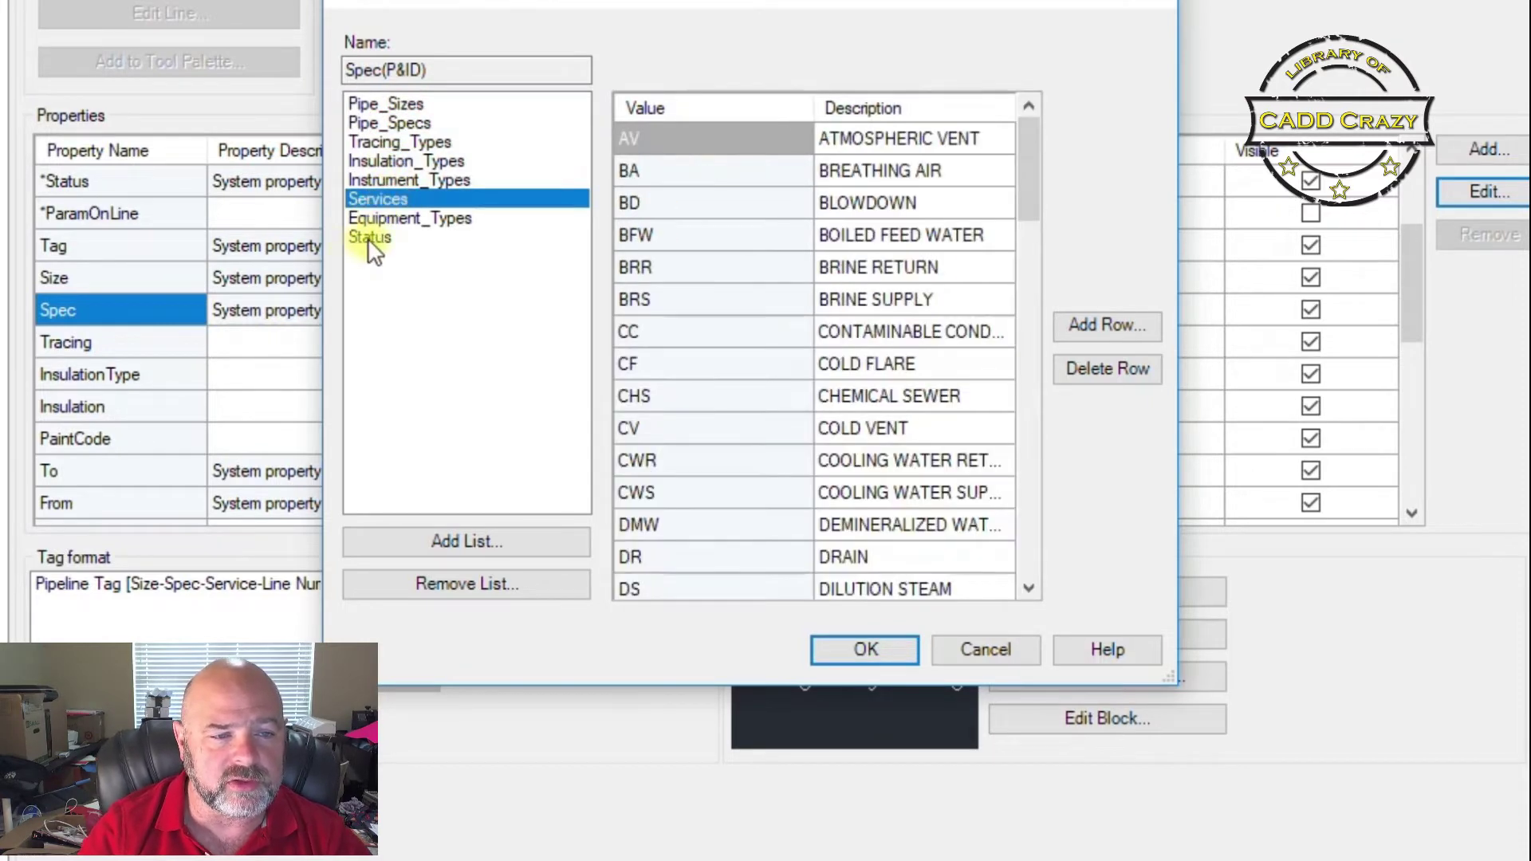
click(369, 238)
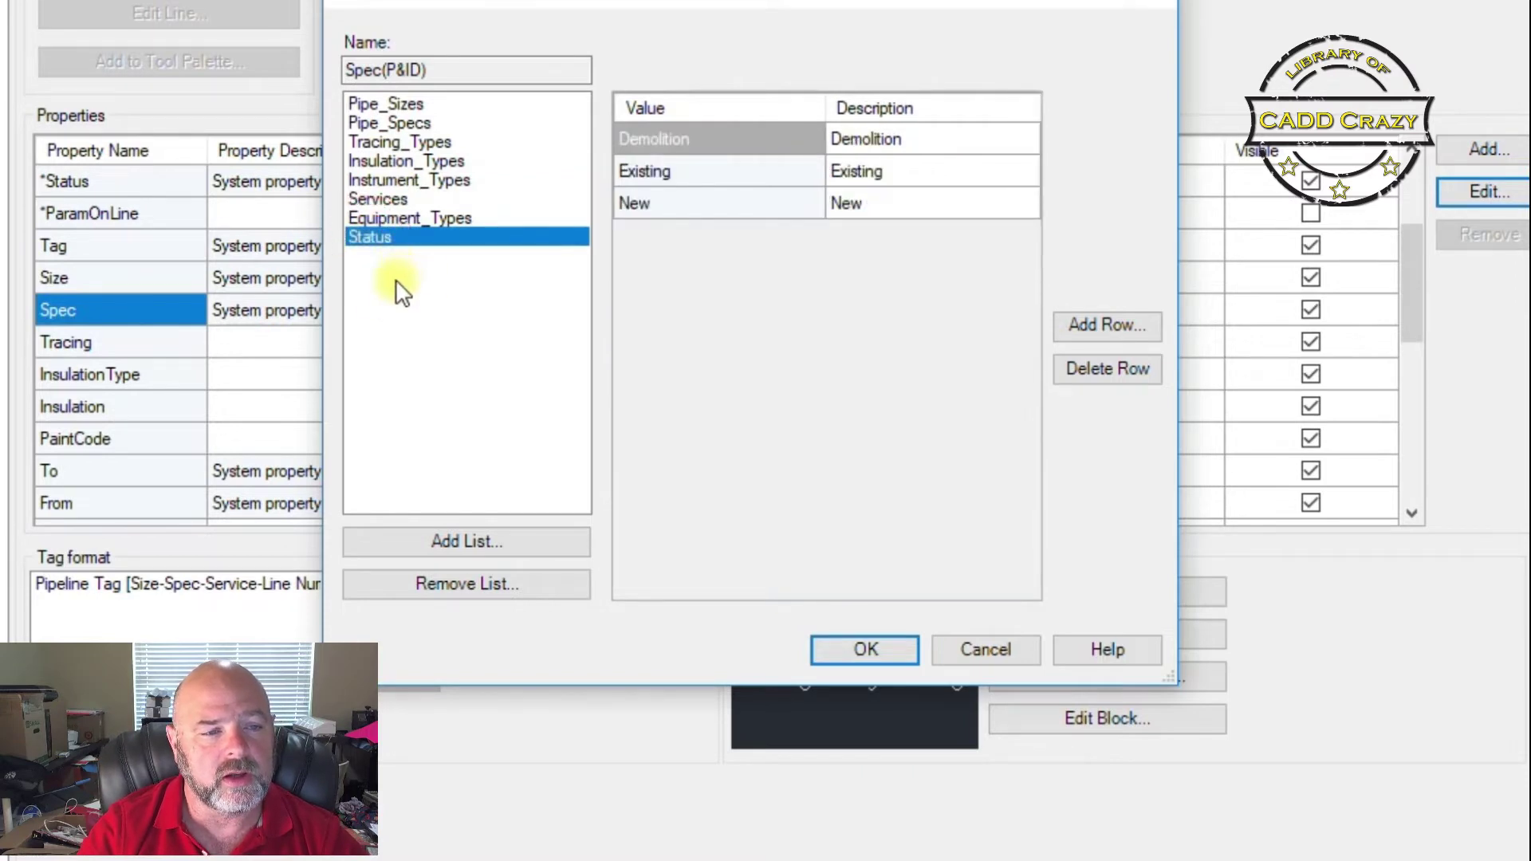
click(426, 220)
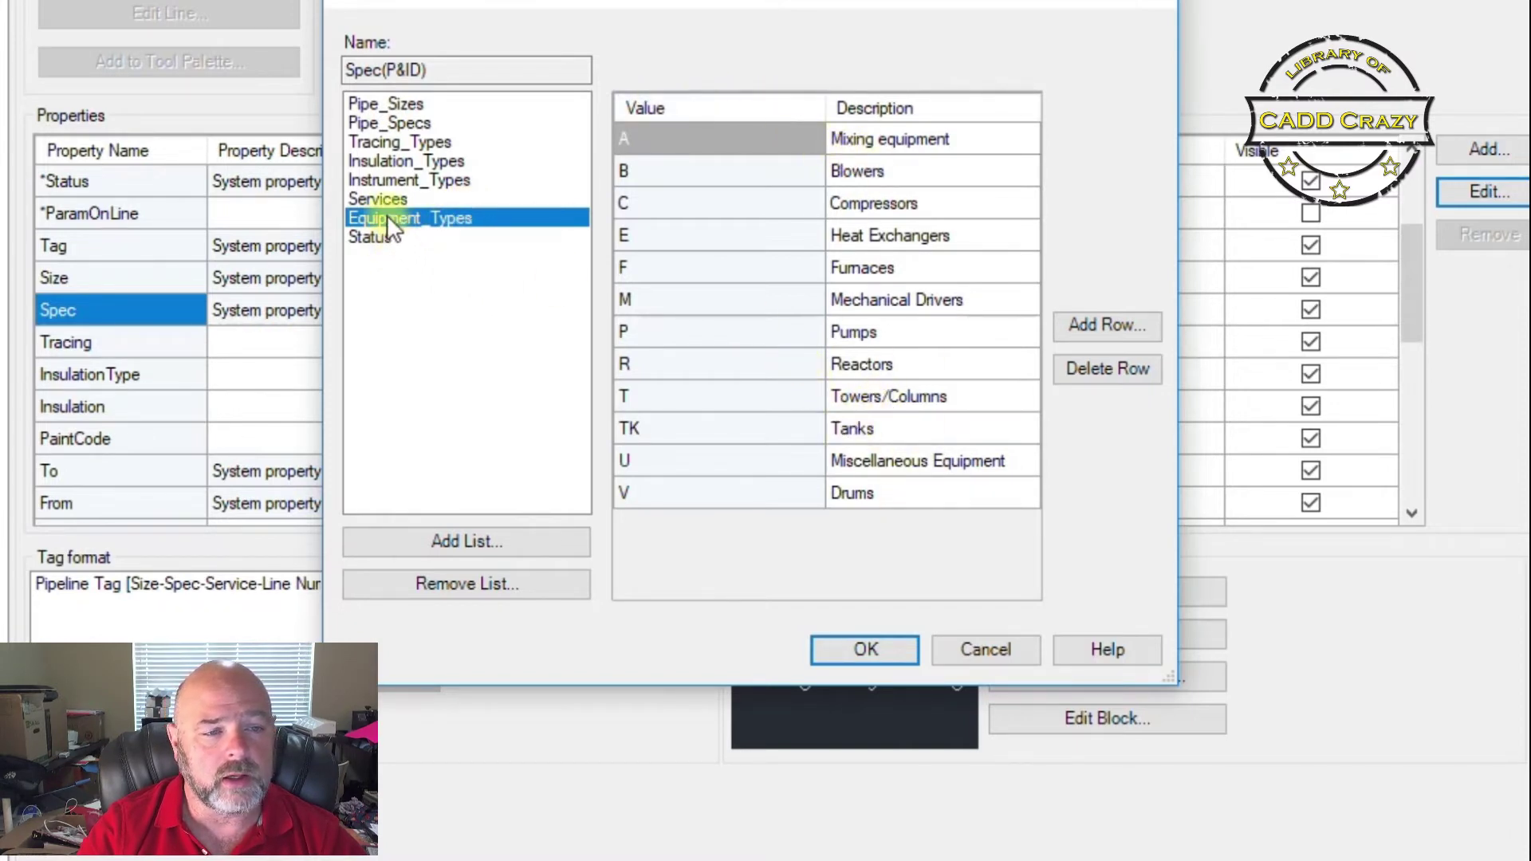
Look through all values and descriptions in the Pipe_Specs list down to the stainless steel specs.
click(404, 125)
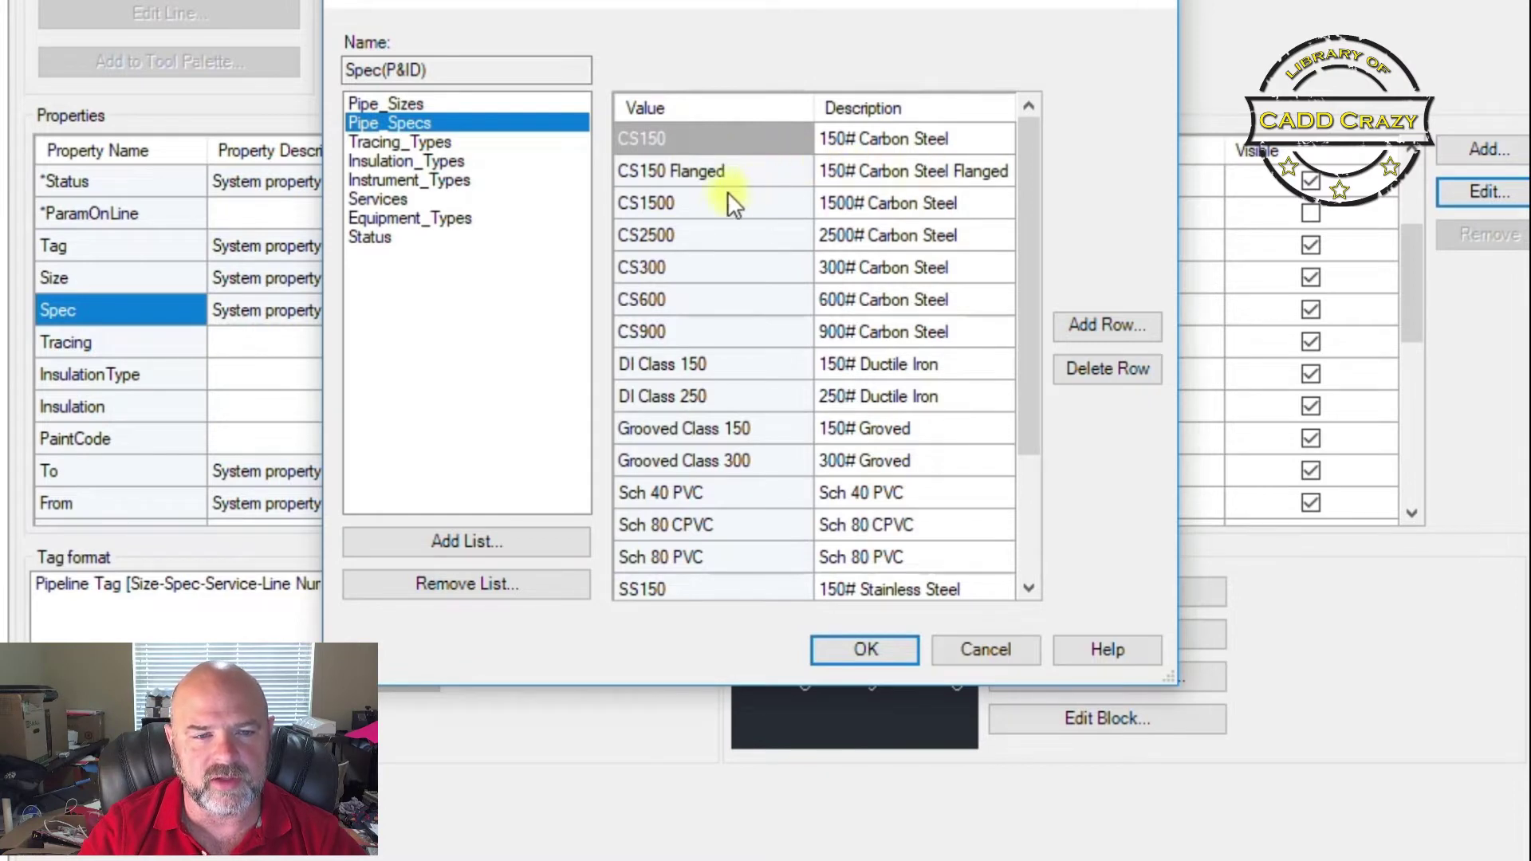
click(749, 468)
scroll(758, 477, down, 1)
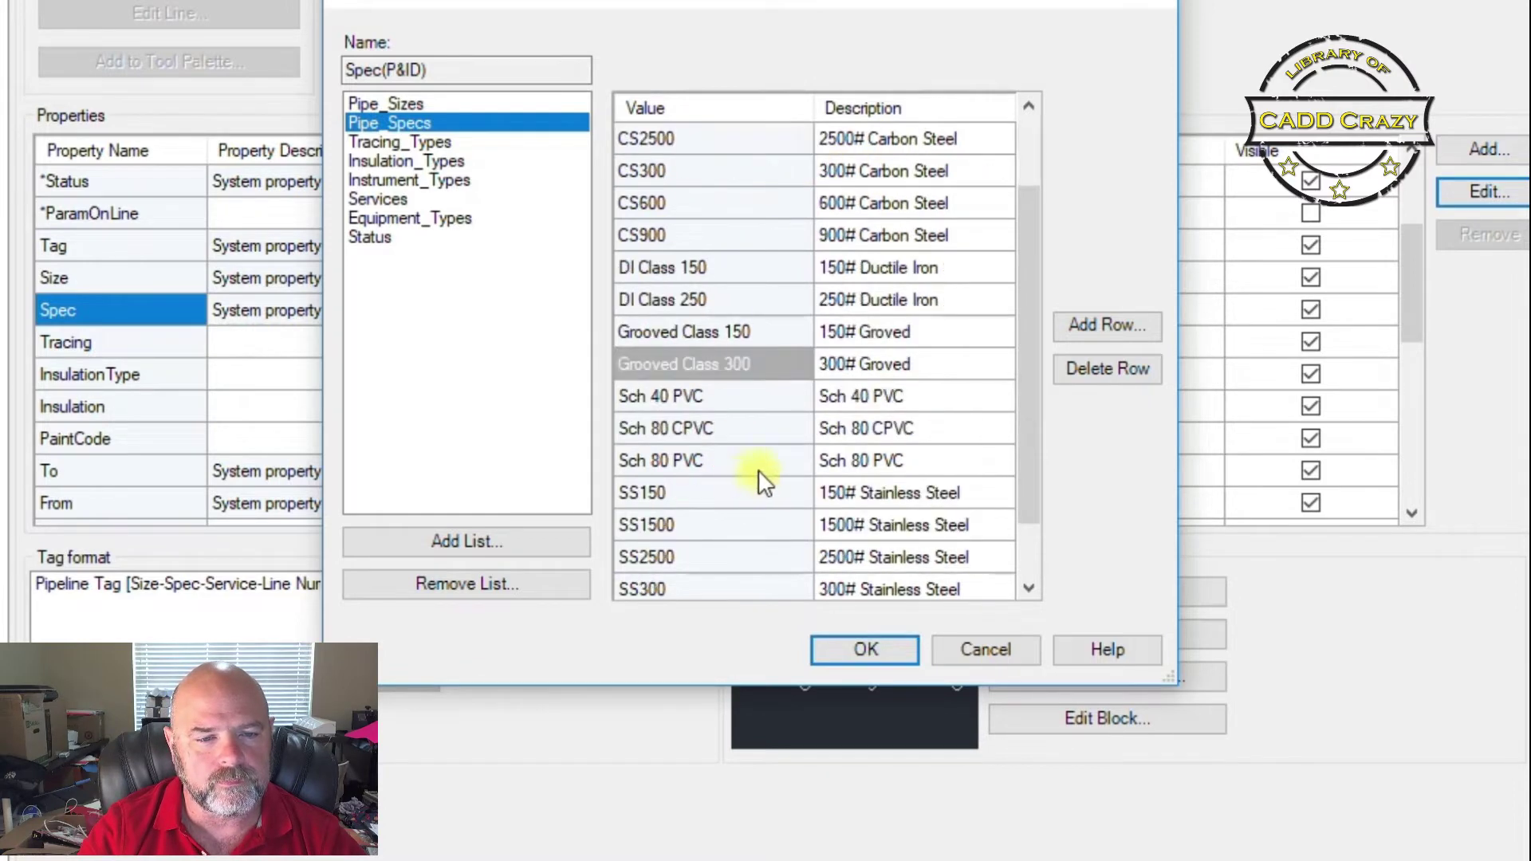
scroll(759, 475, down, 1)
click(759, 471)
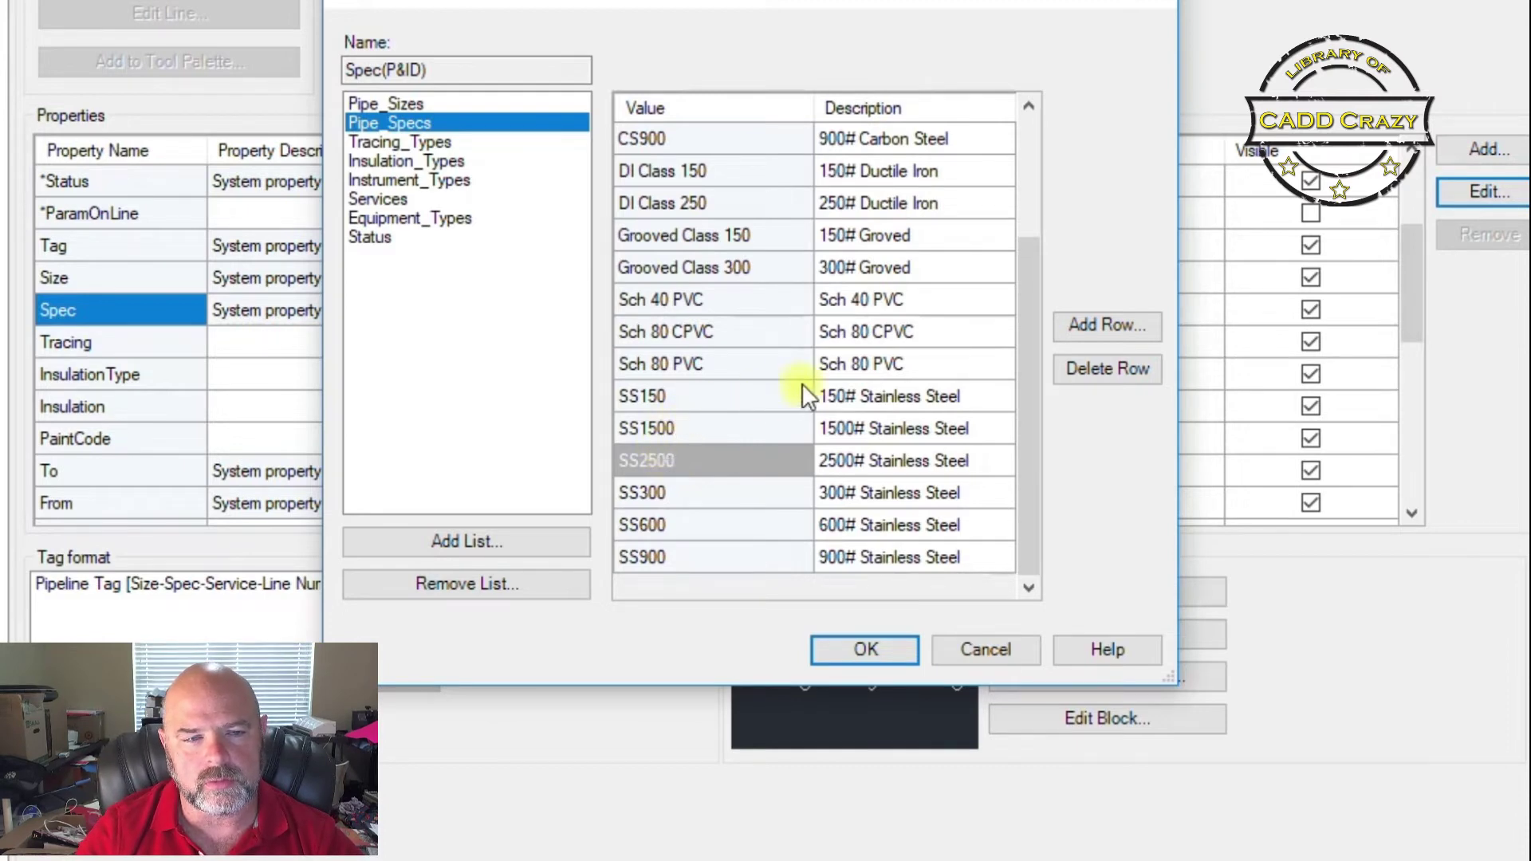
Add a row to the Services list with the value PS and the description PROCESS SERVICE.
click(376, 197)
scroll(740, 481, down, 6)
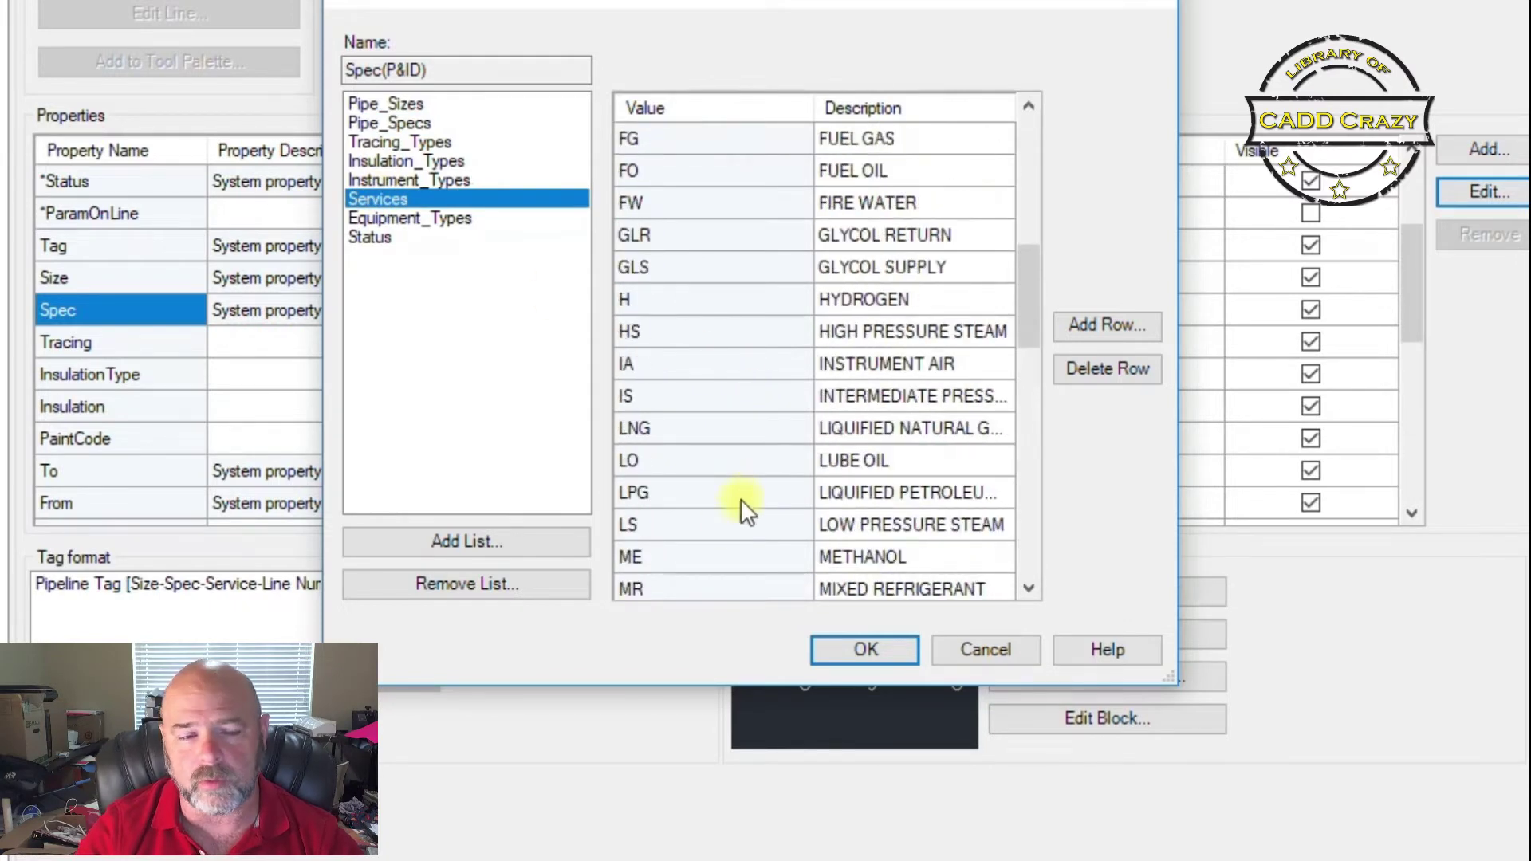
scroll(749, 482, down, 7)
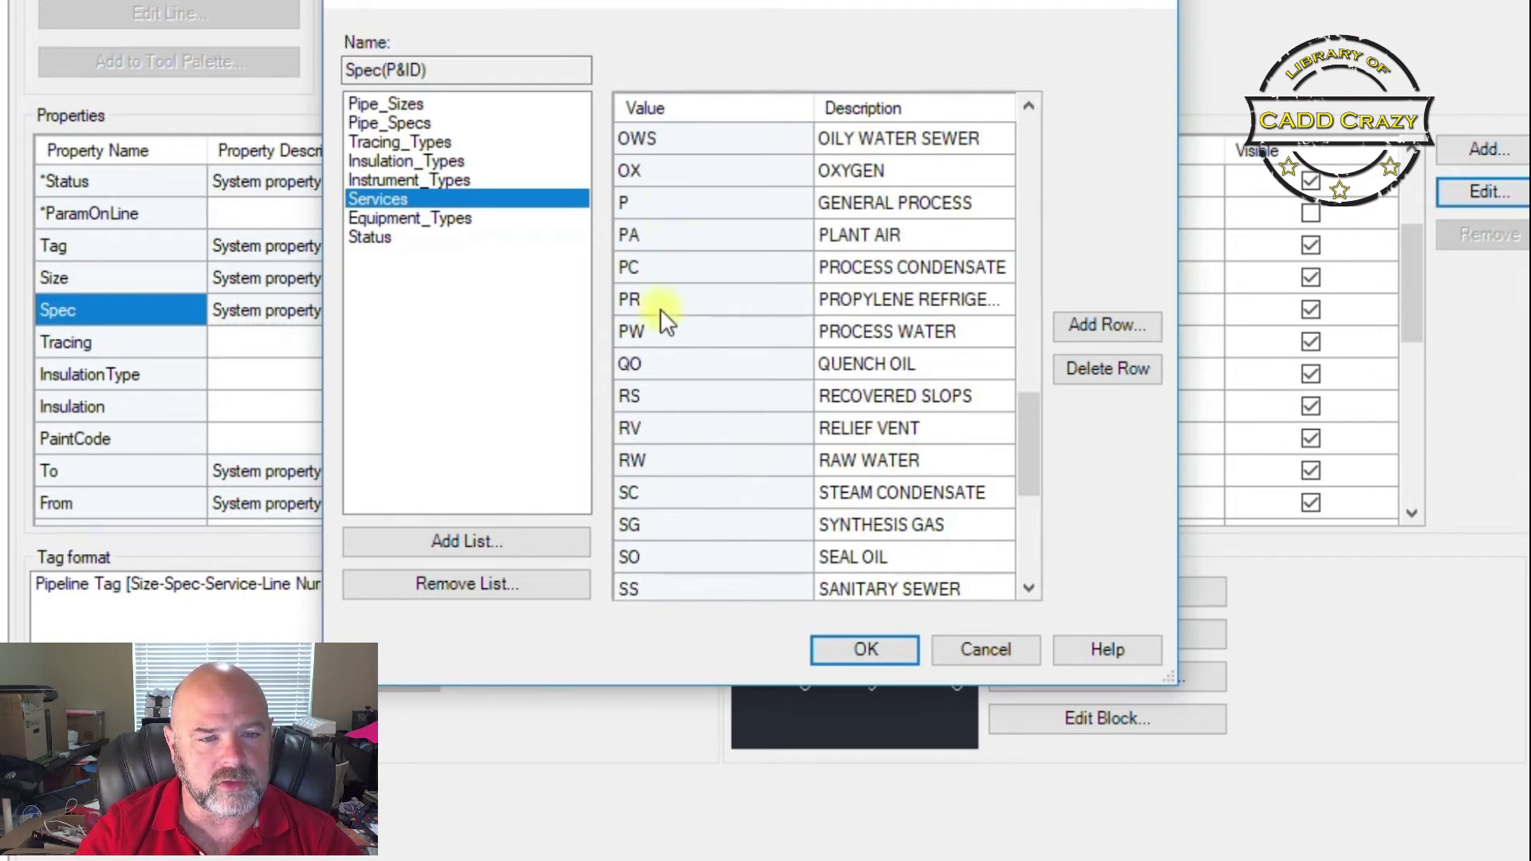
click(1107, 326)
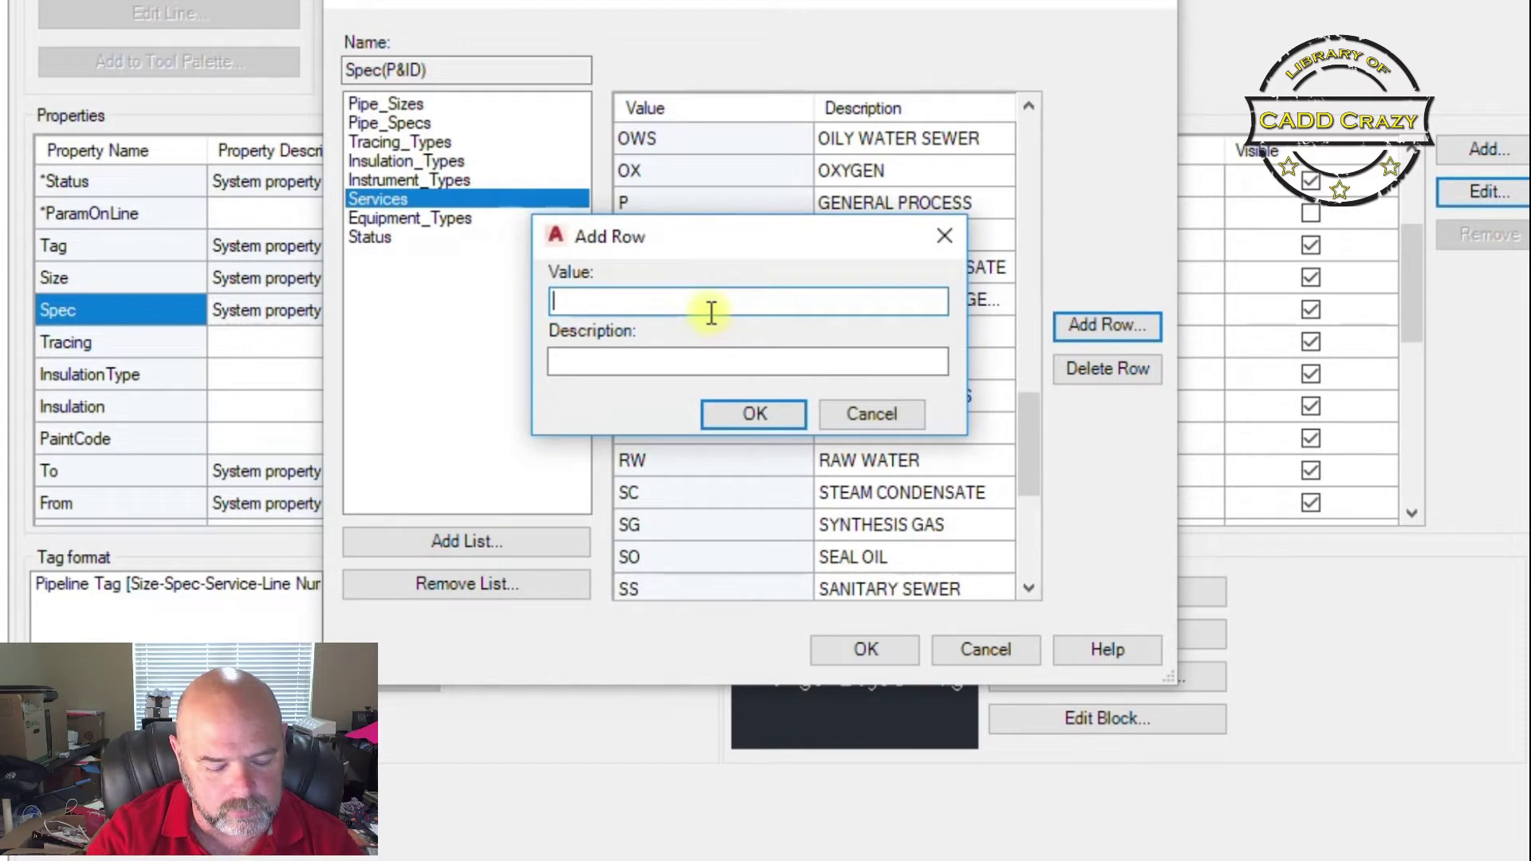
text(PS)
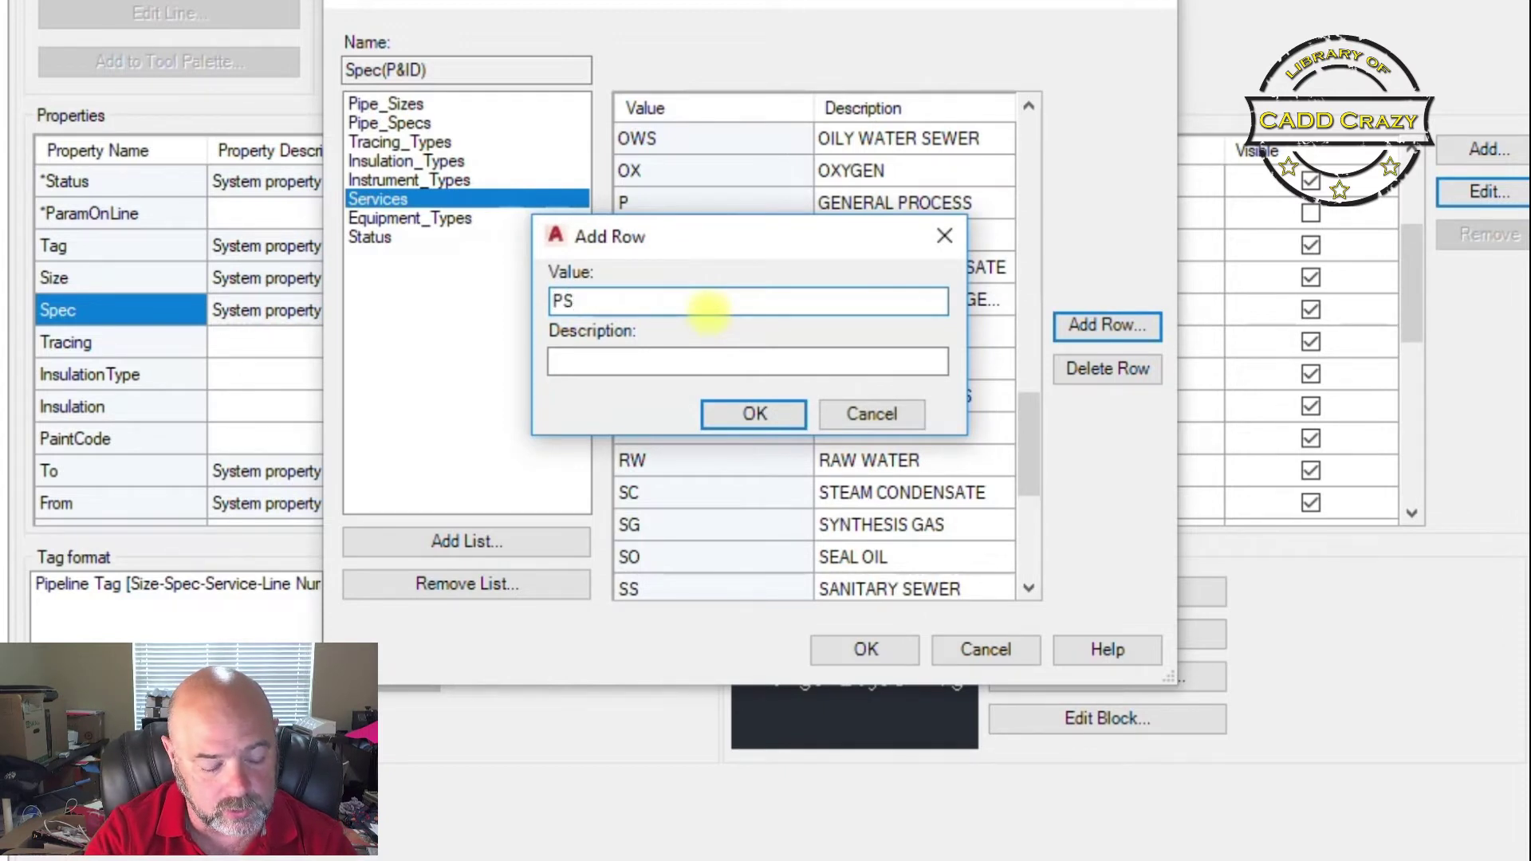
key(Tab)
text(P)
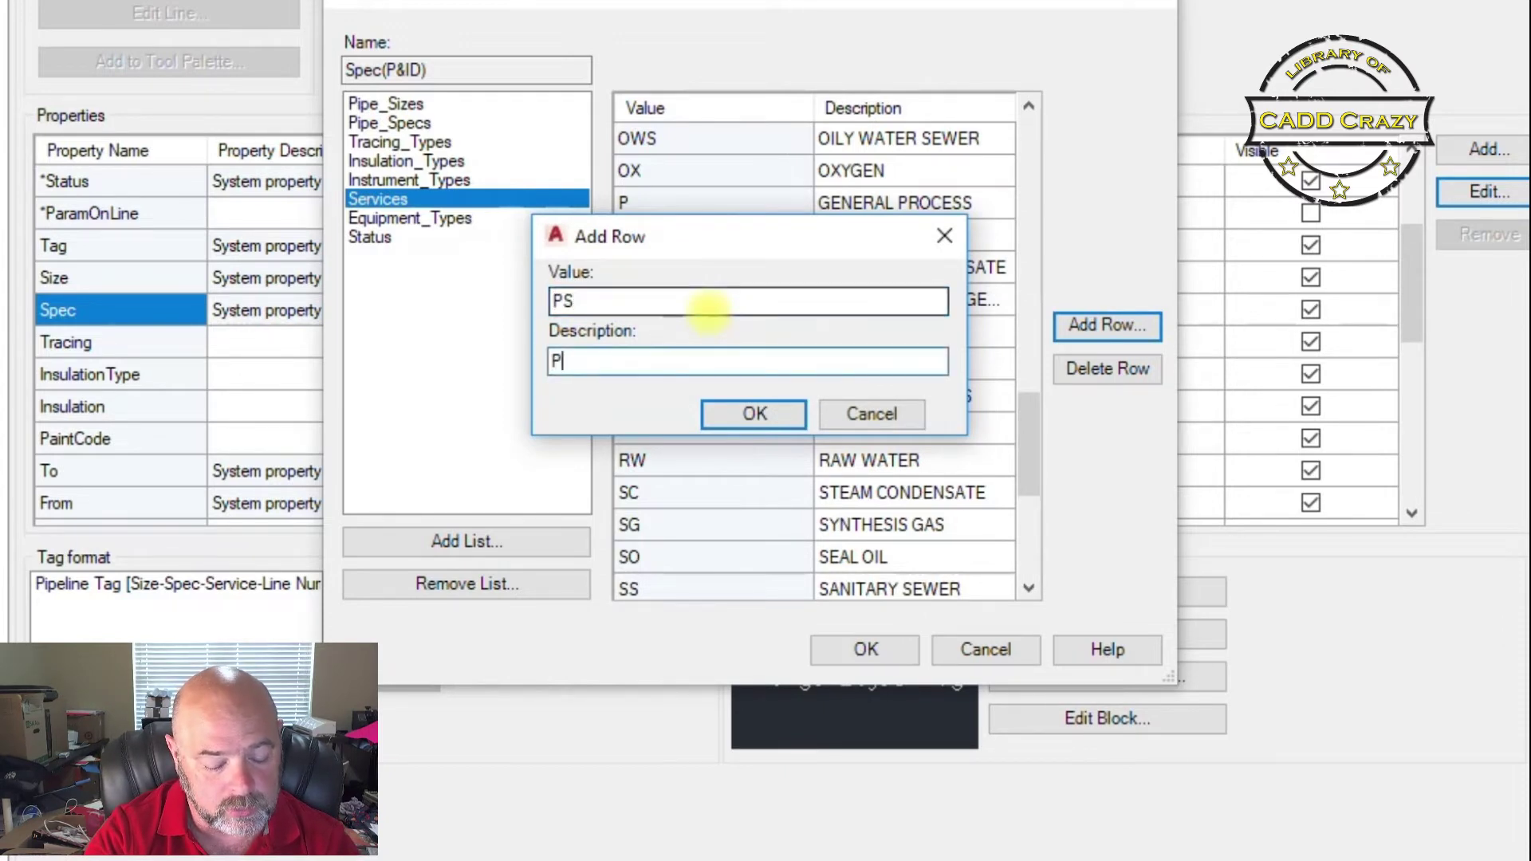
text(ROCESS SERVICE)
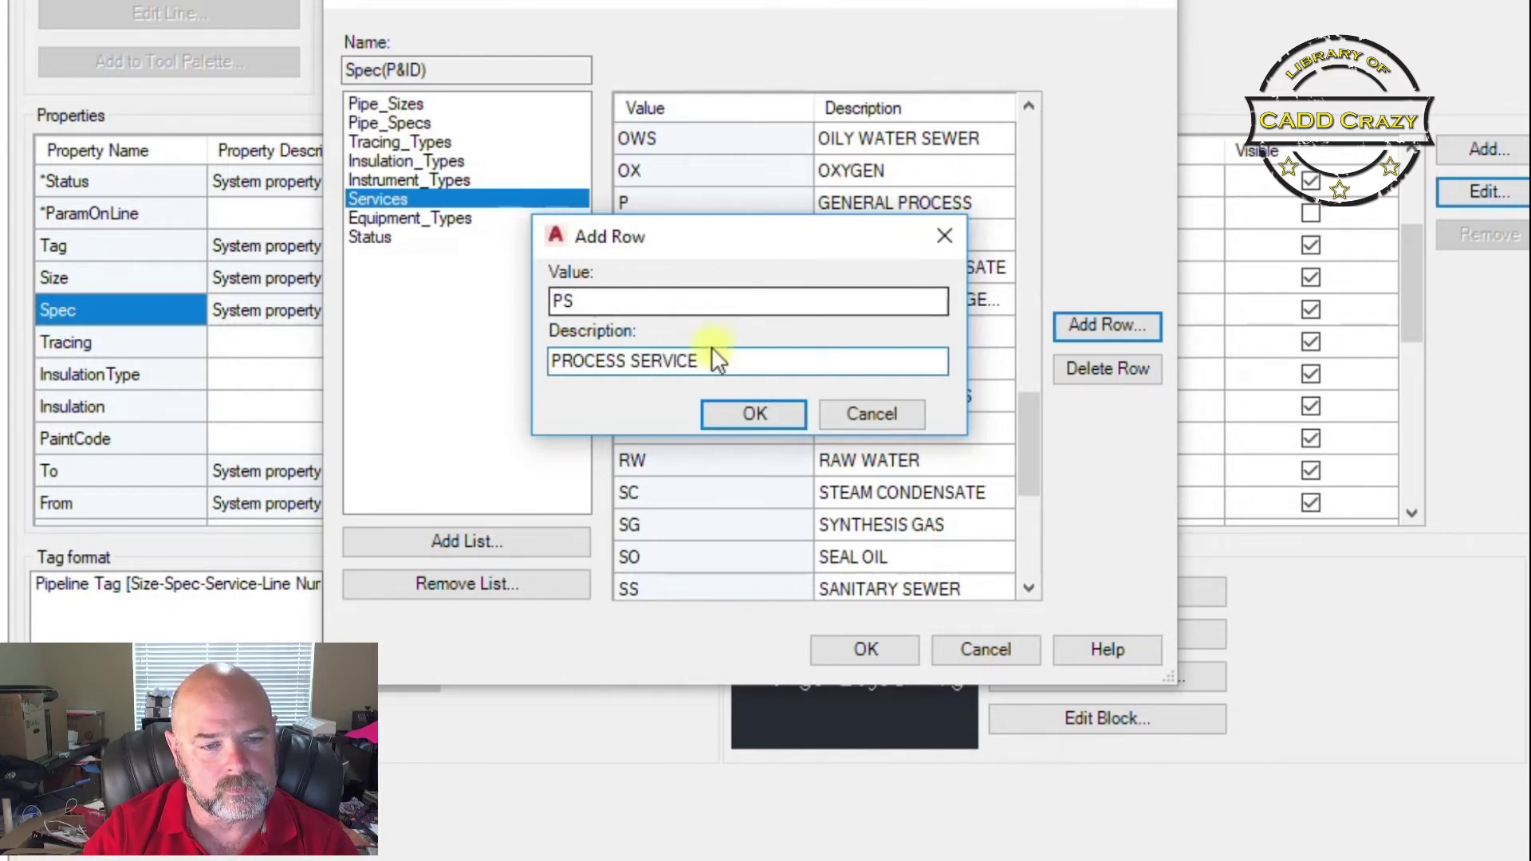
click(727, 409)
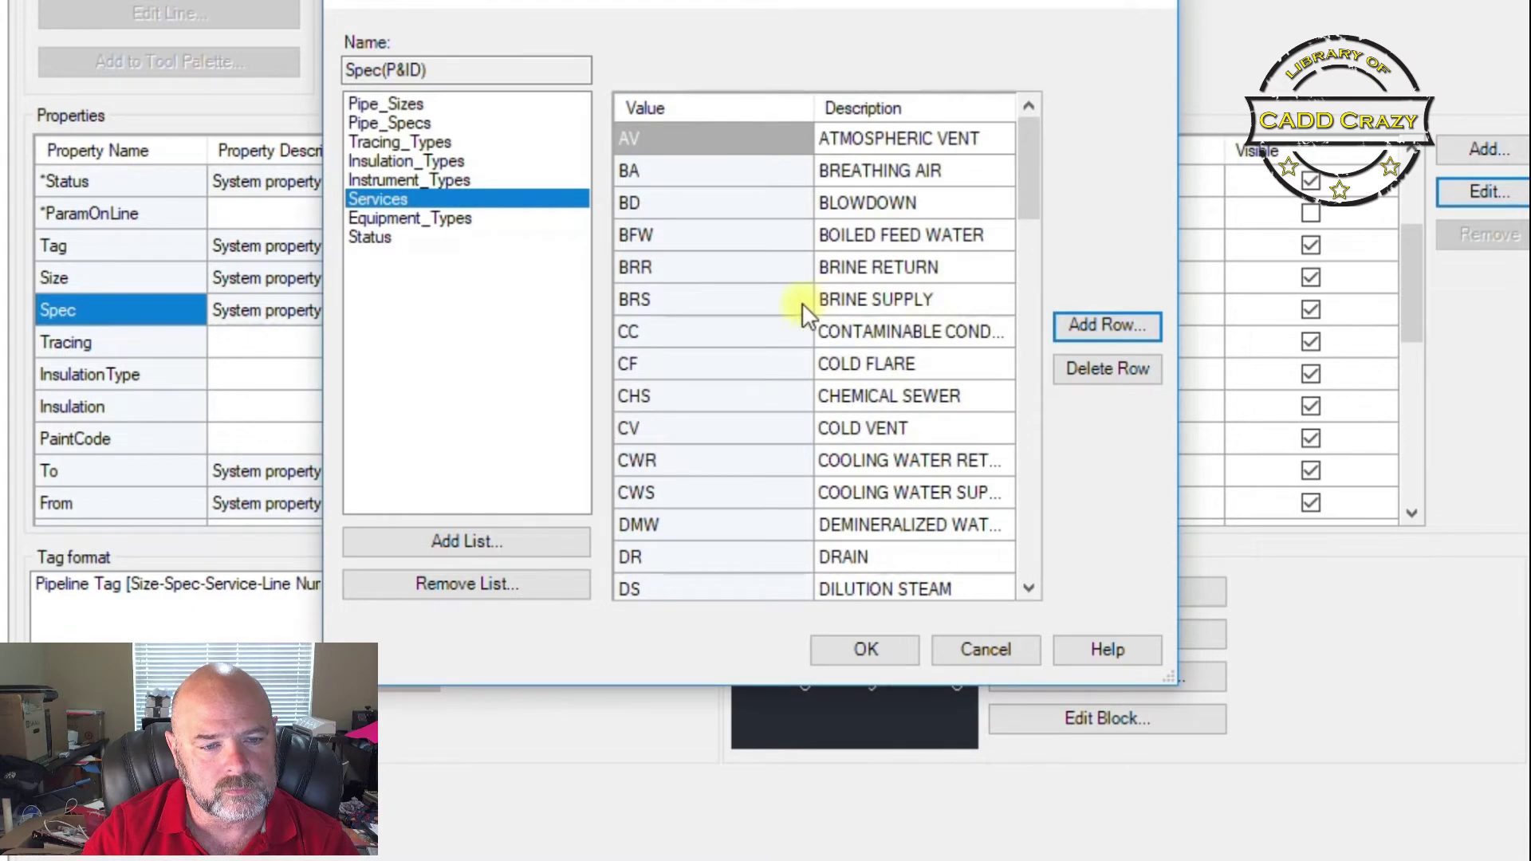
Check the PS row in the Services list, then accept the selection lists and the project setup.
scroll(772, 475, down, 8)
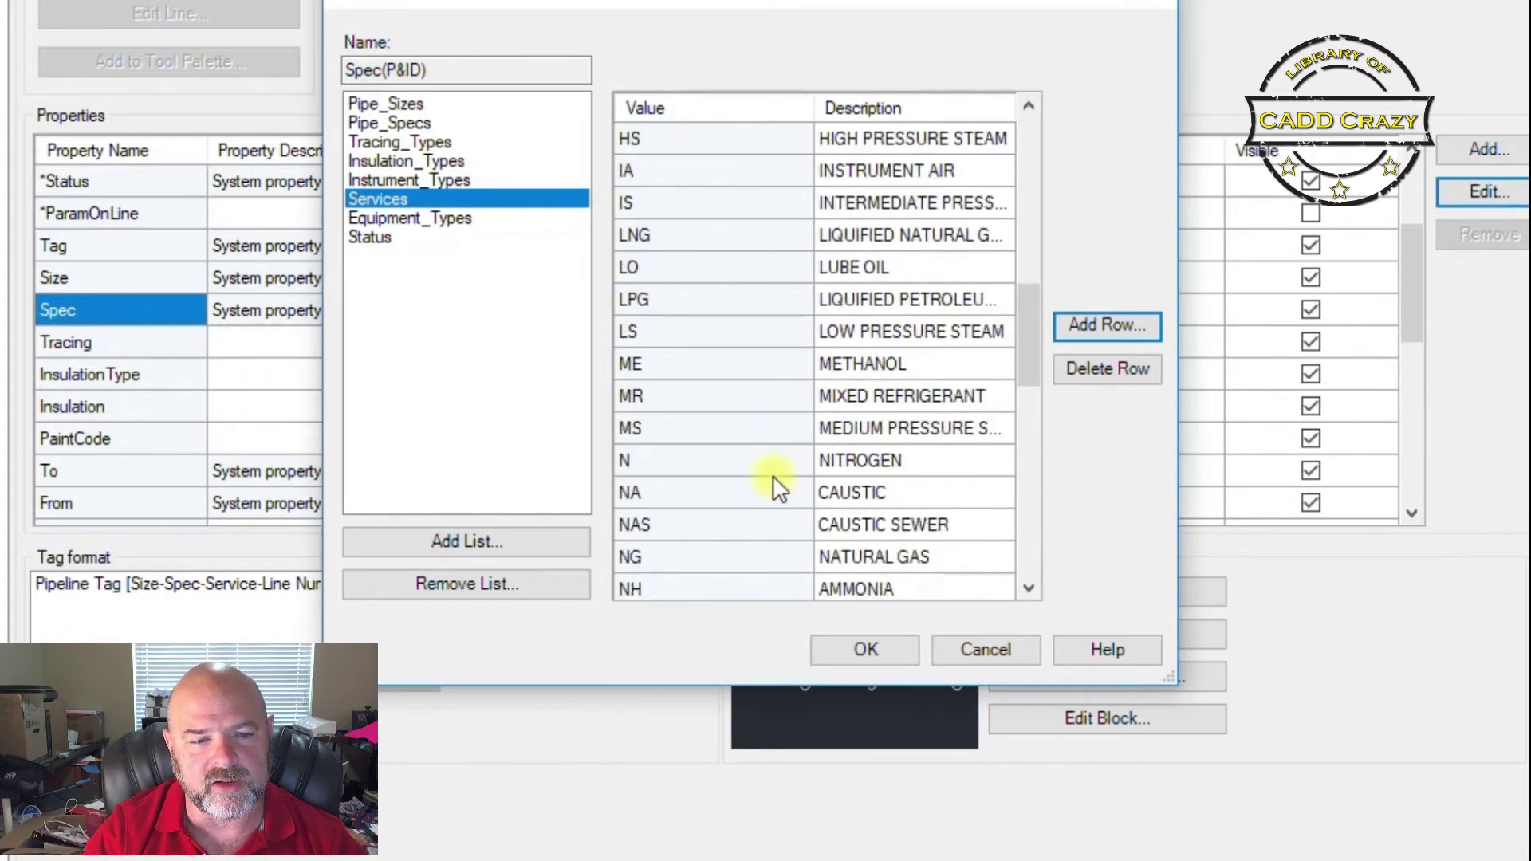
scroll(772, 475, down, 3)
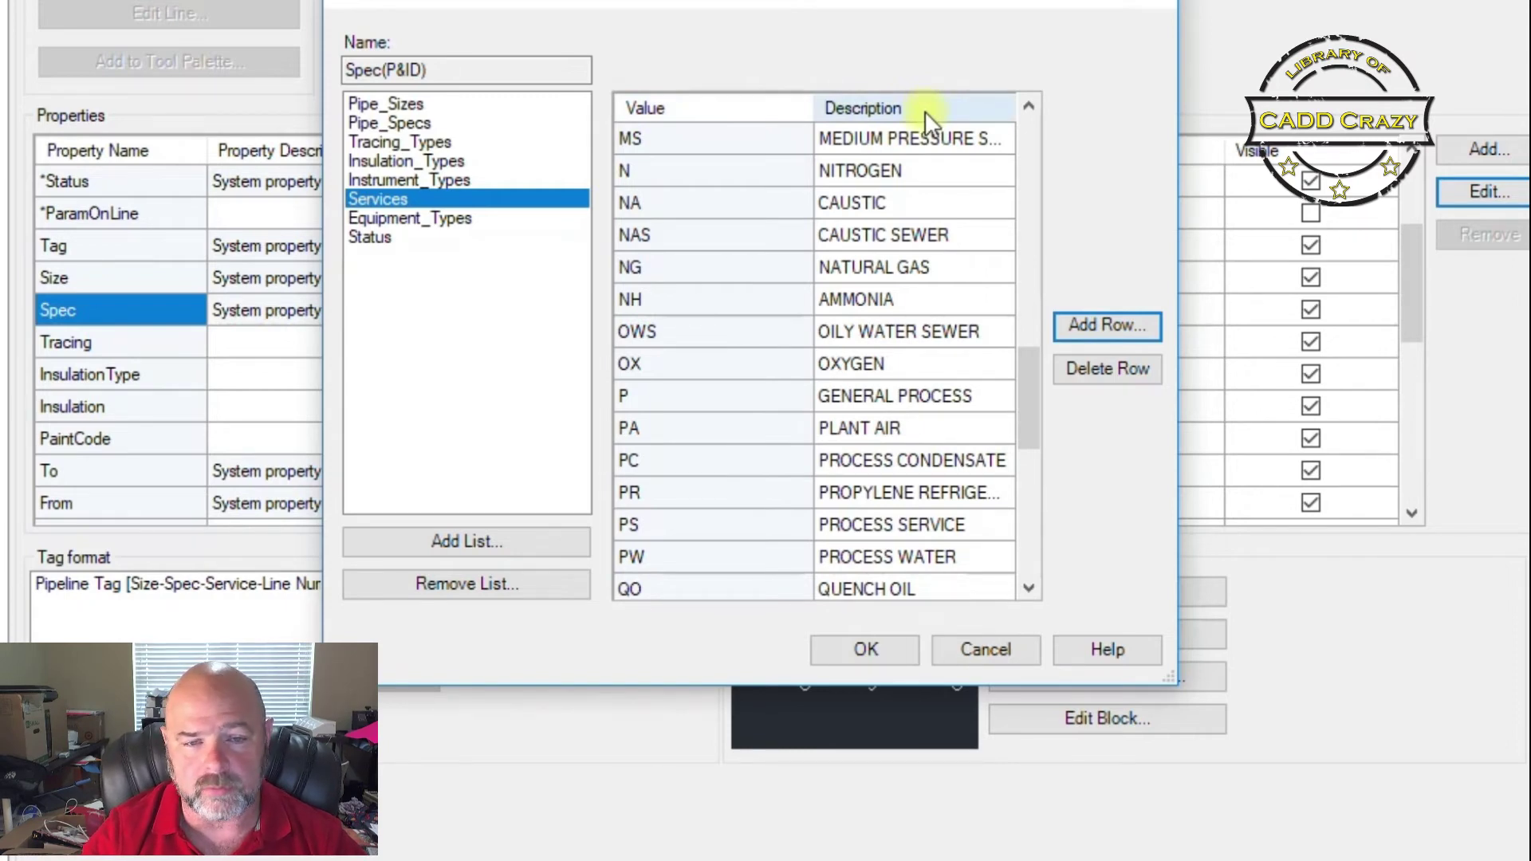
click(855, 651)
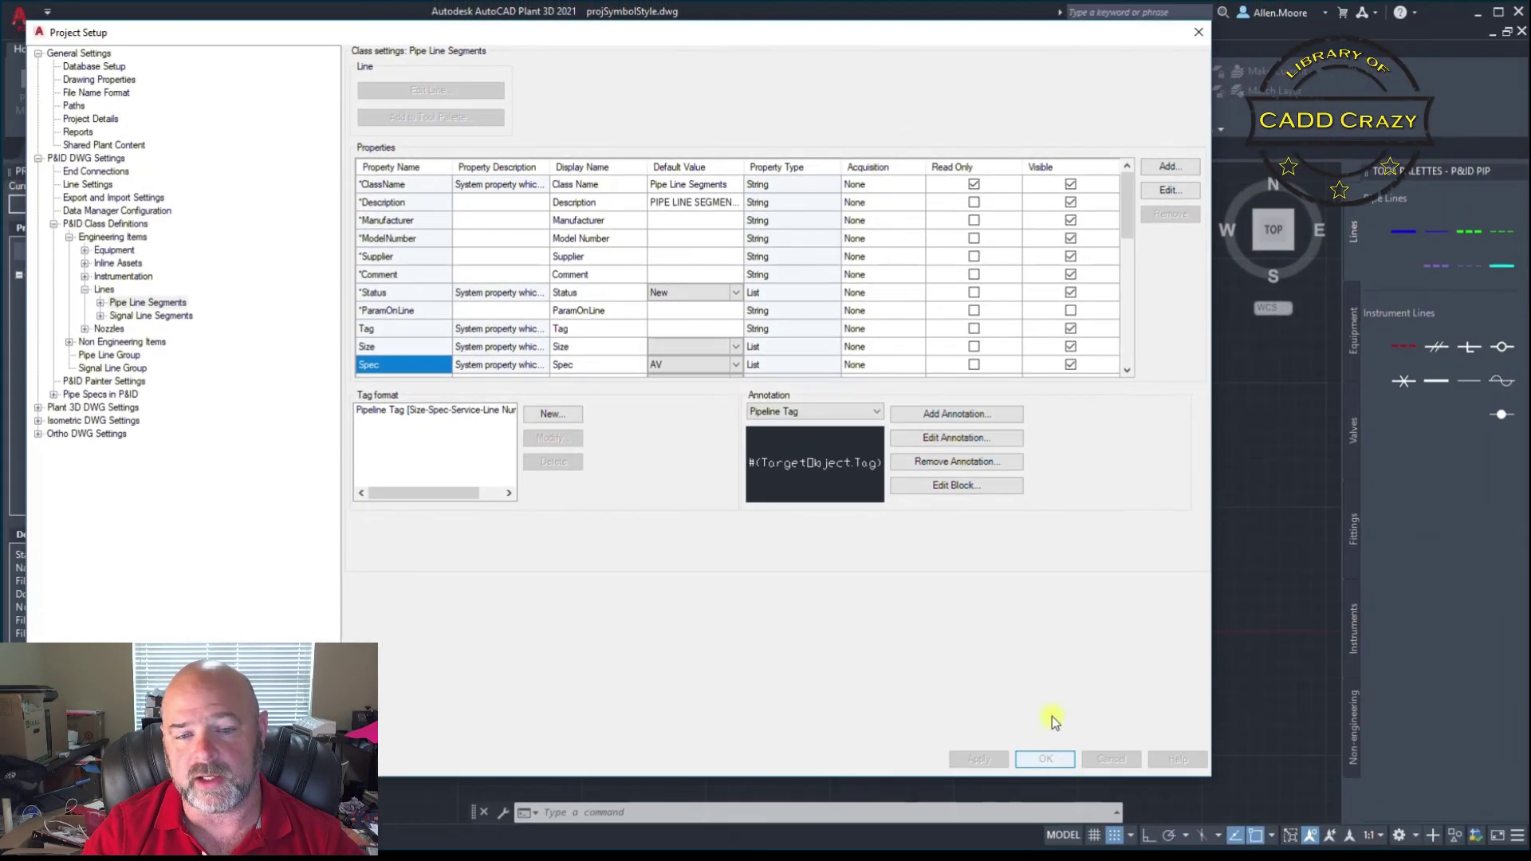
key(Return)
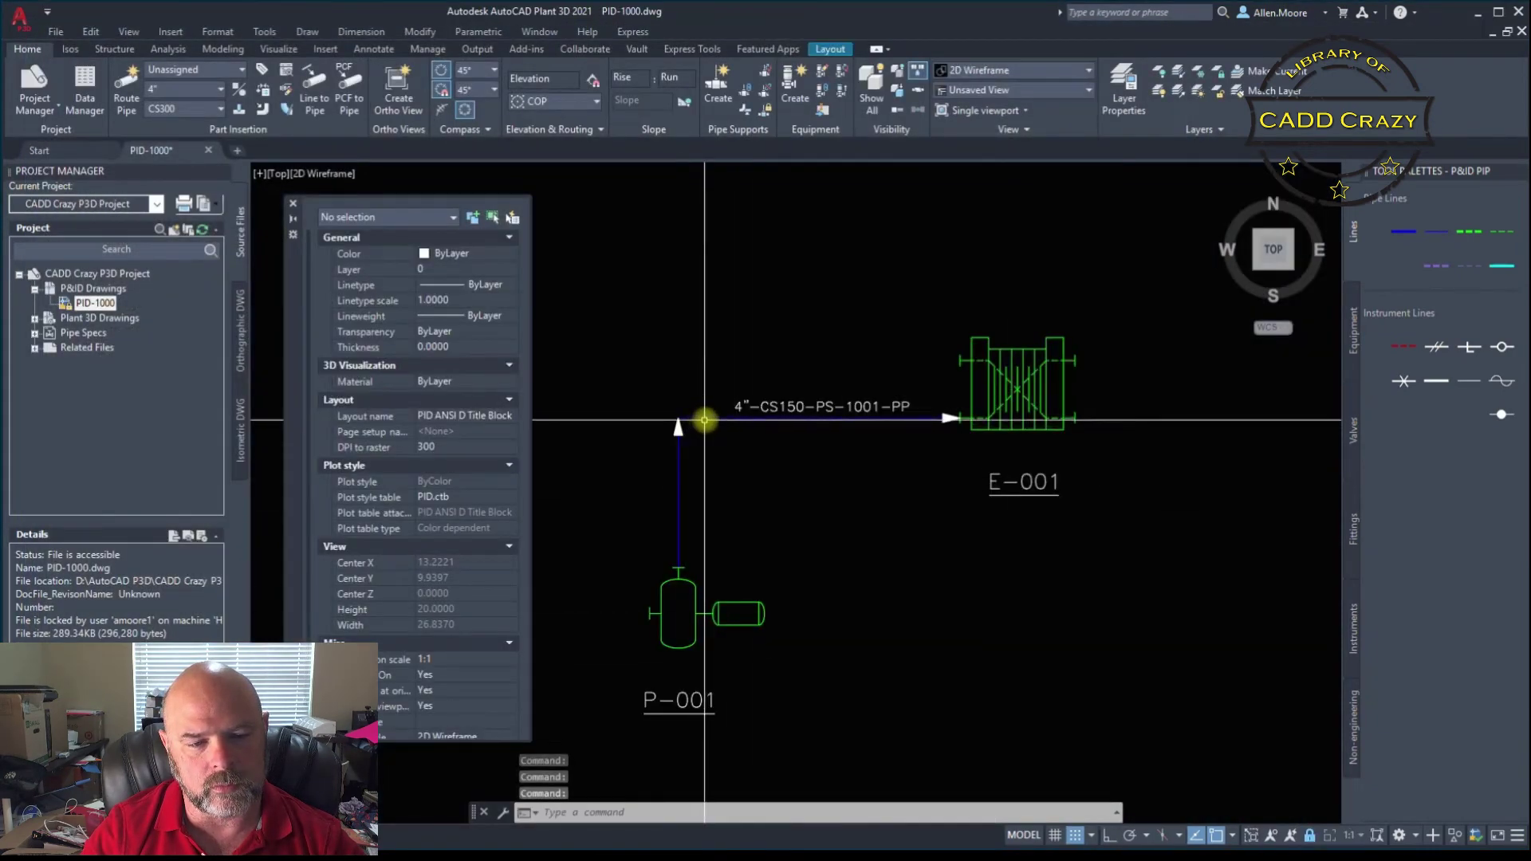
Reassign the tag of the pipe line from P-001 to E-001 with PS - PROCESS SERVICE as its service, without placing another annotation.
click(706, 417)
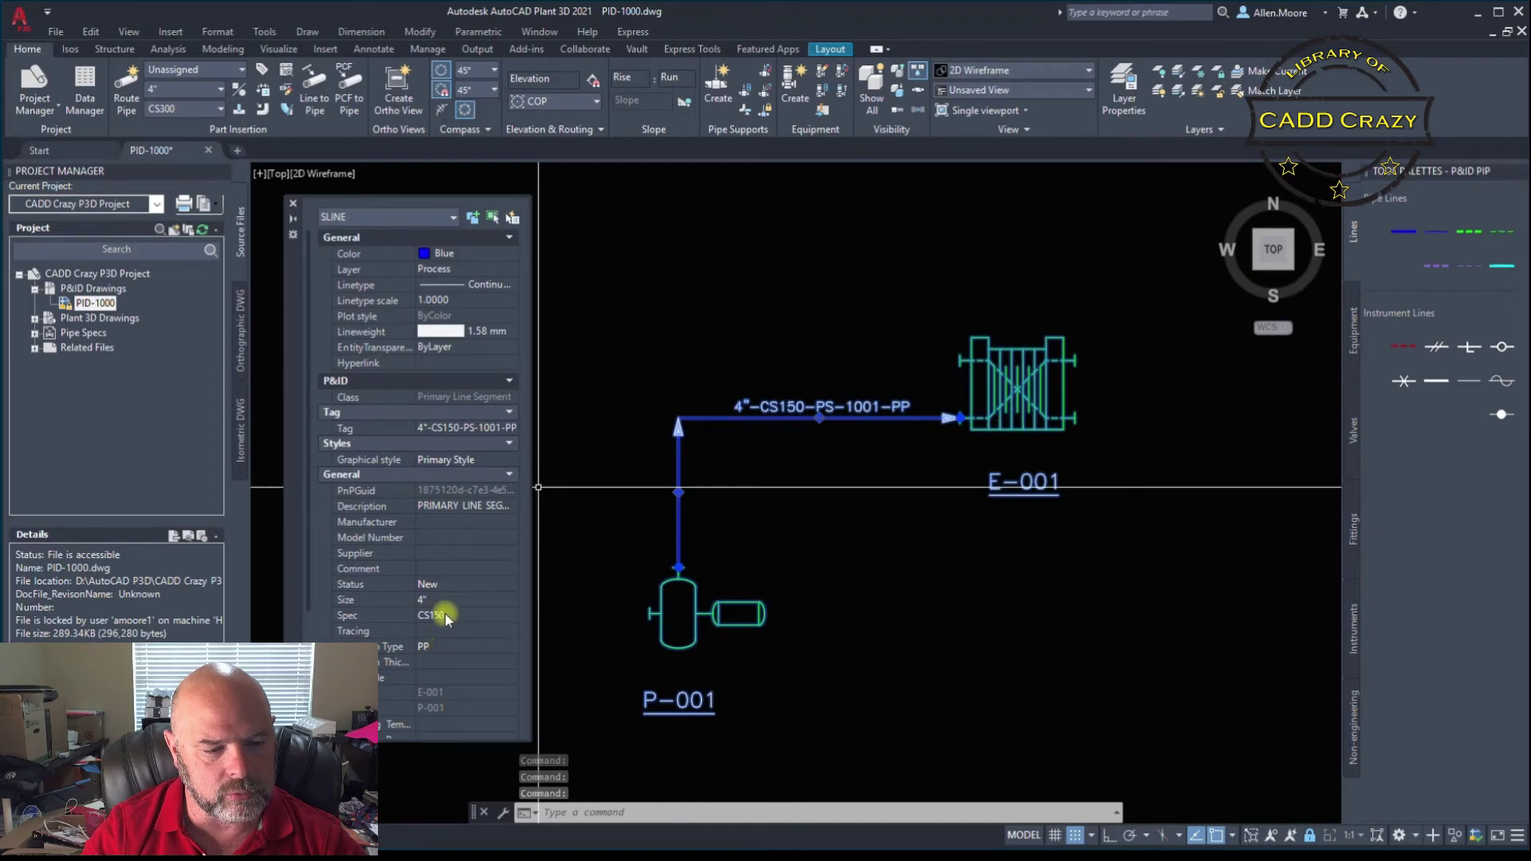
scroll(502, 620, down, 2)
scroll(502, 620, down, 2)
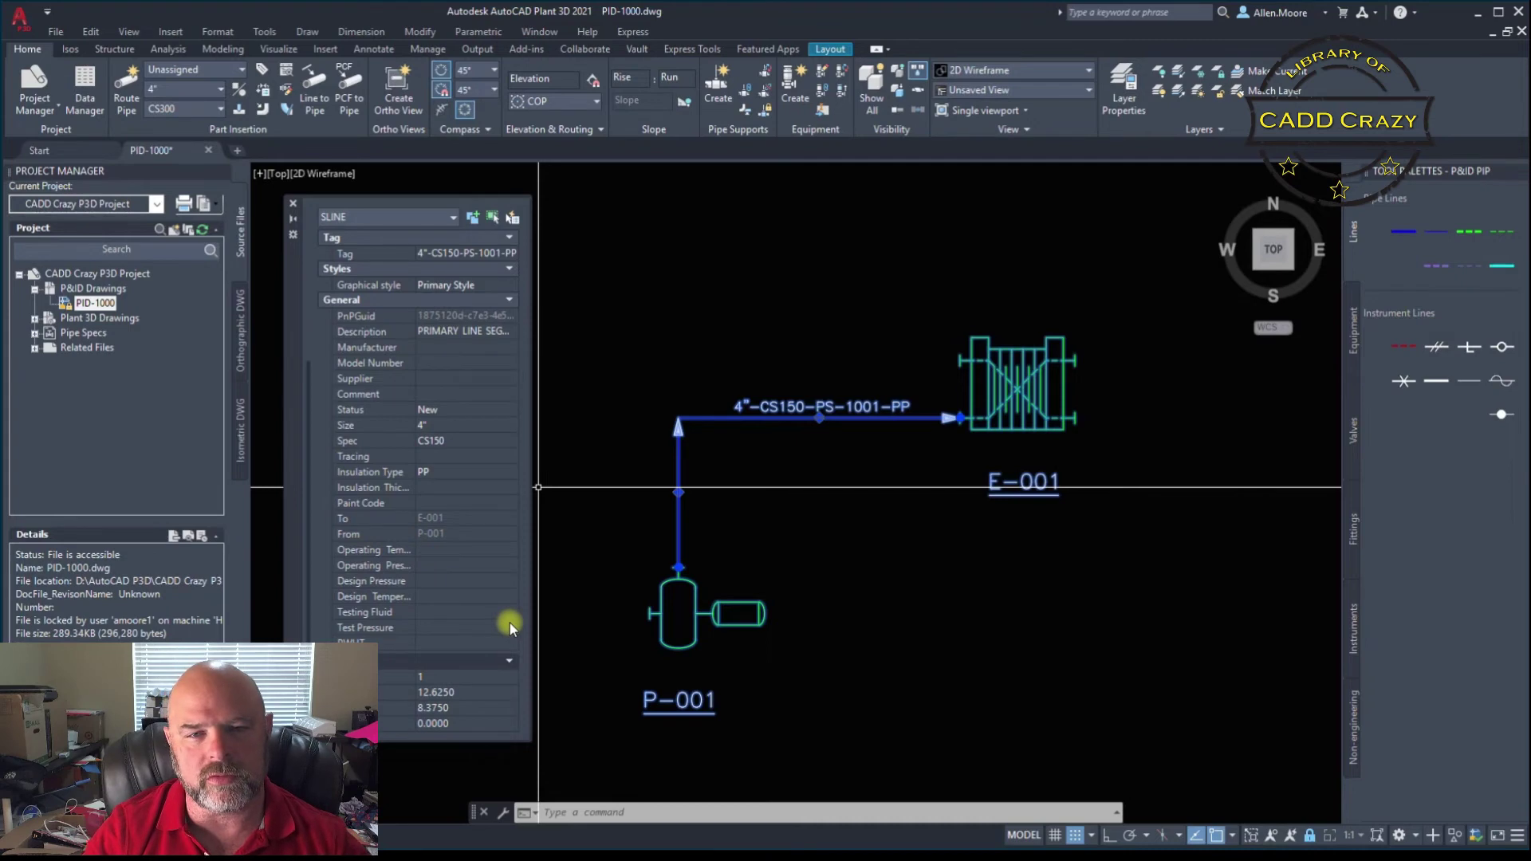
scroll(510, 624, up, 4)
click(508, 428)
click(511, 429)
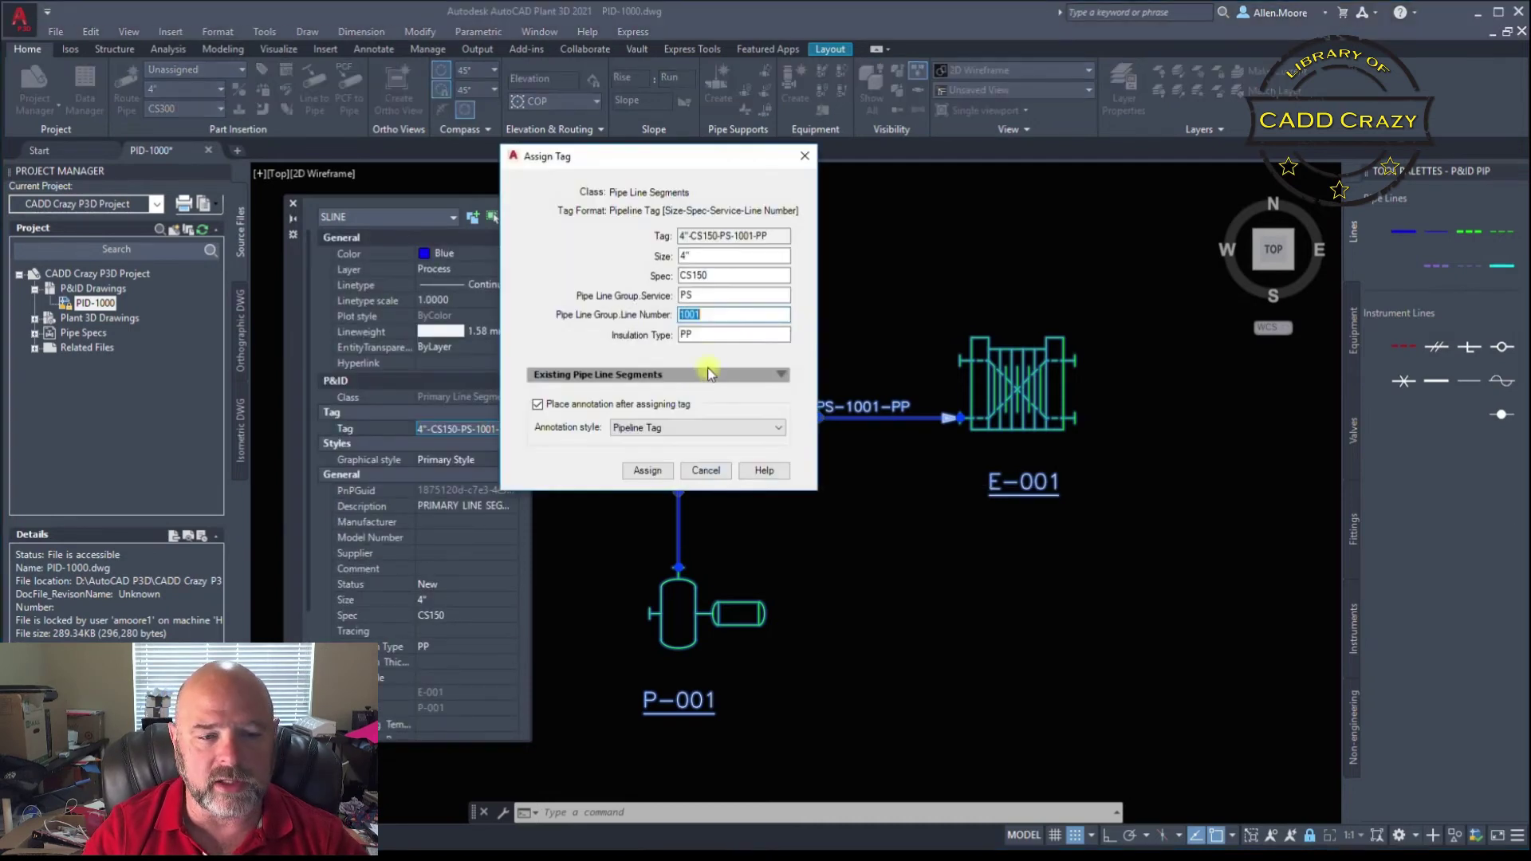
click(782, 296)
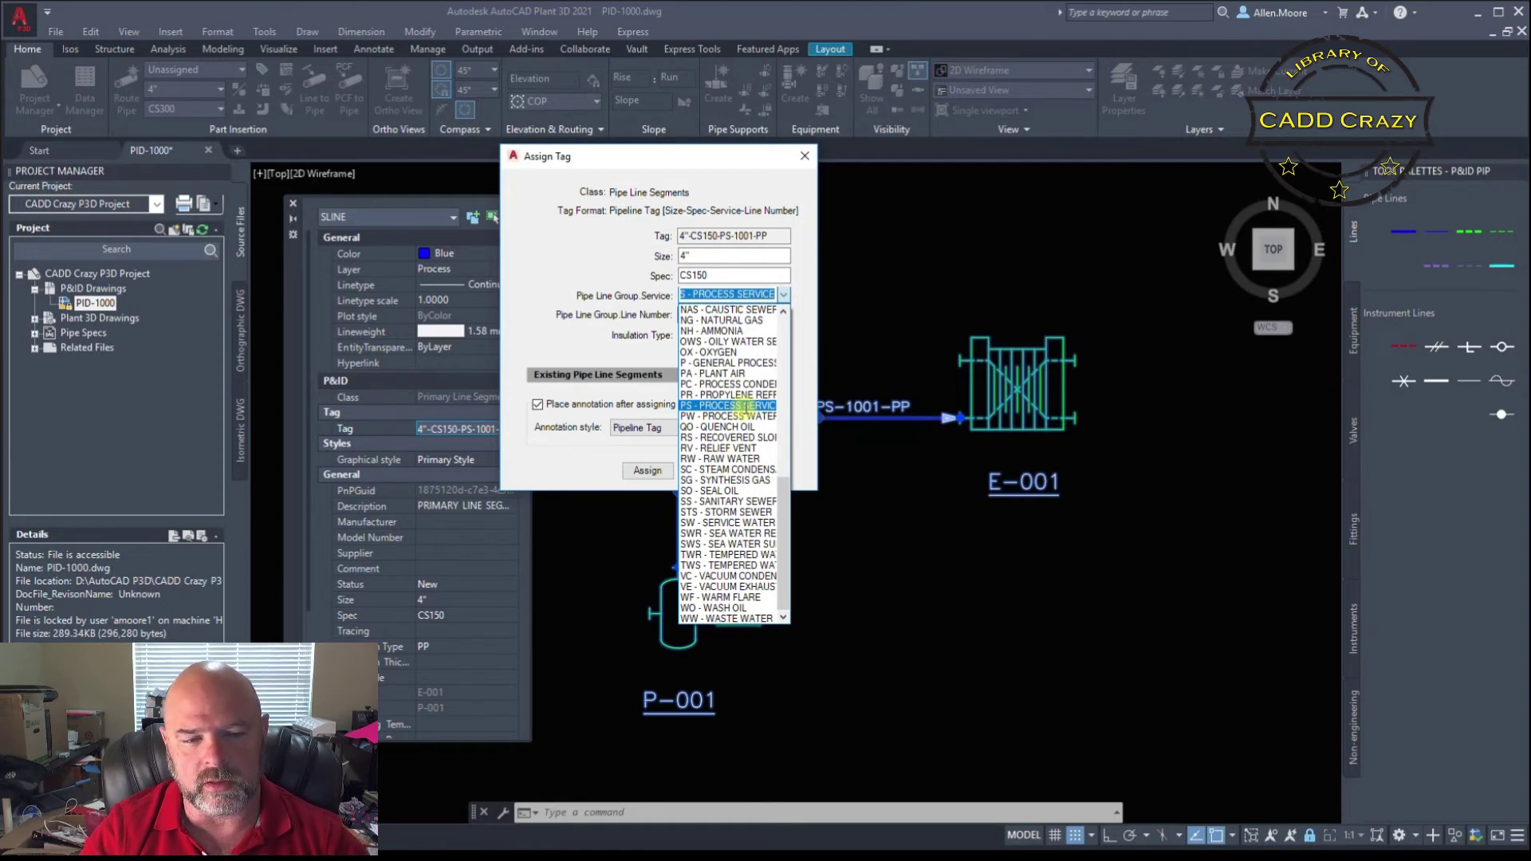
click(737, 406)
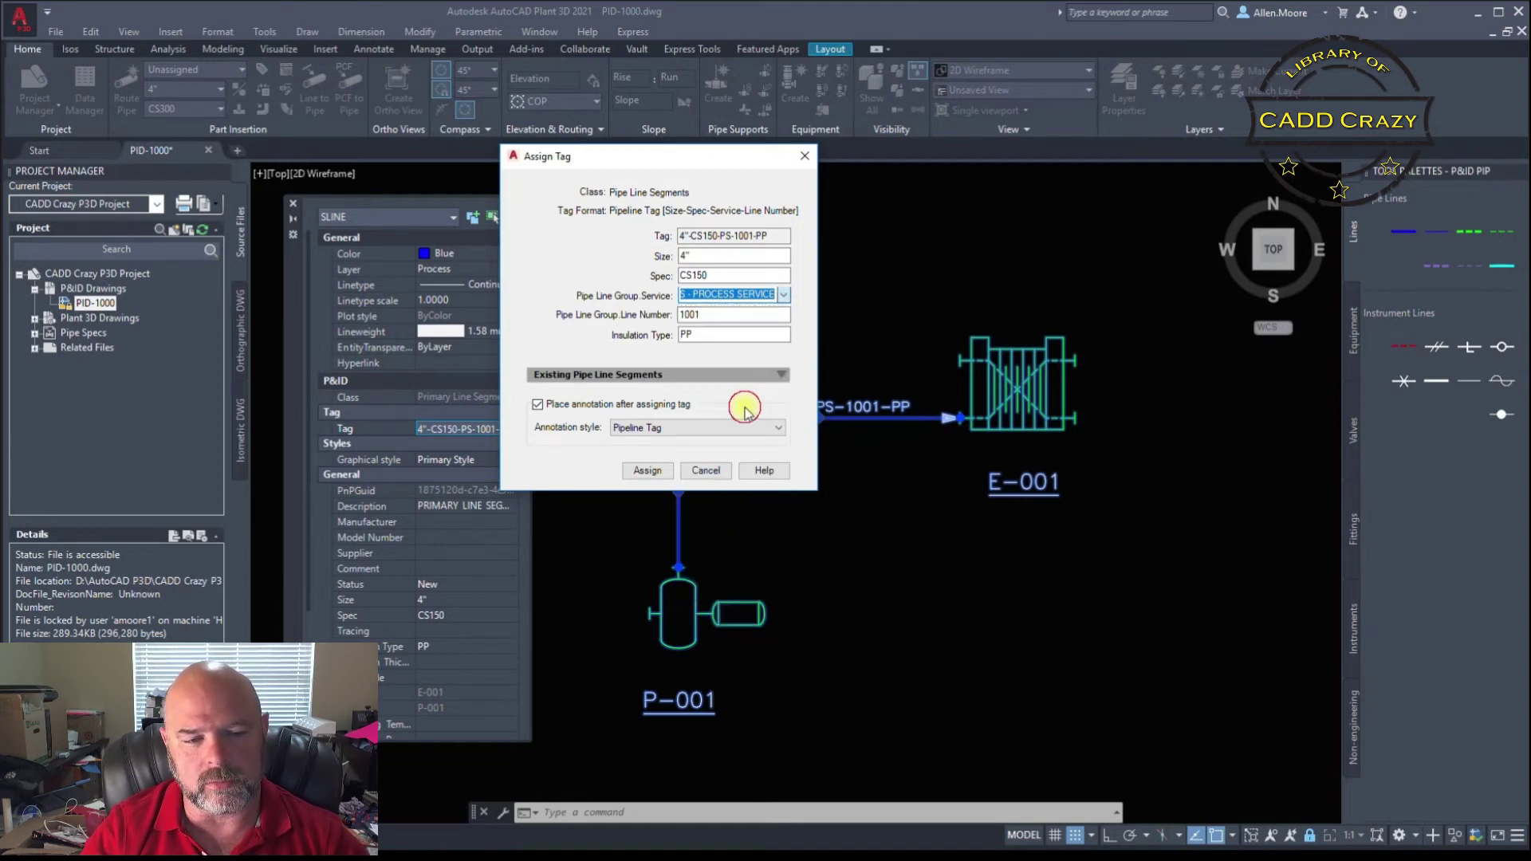
click(652, 471)
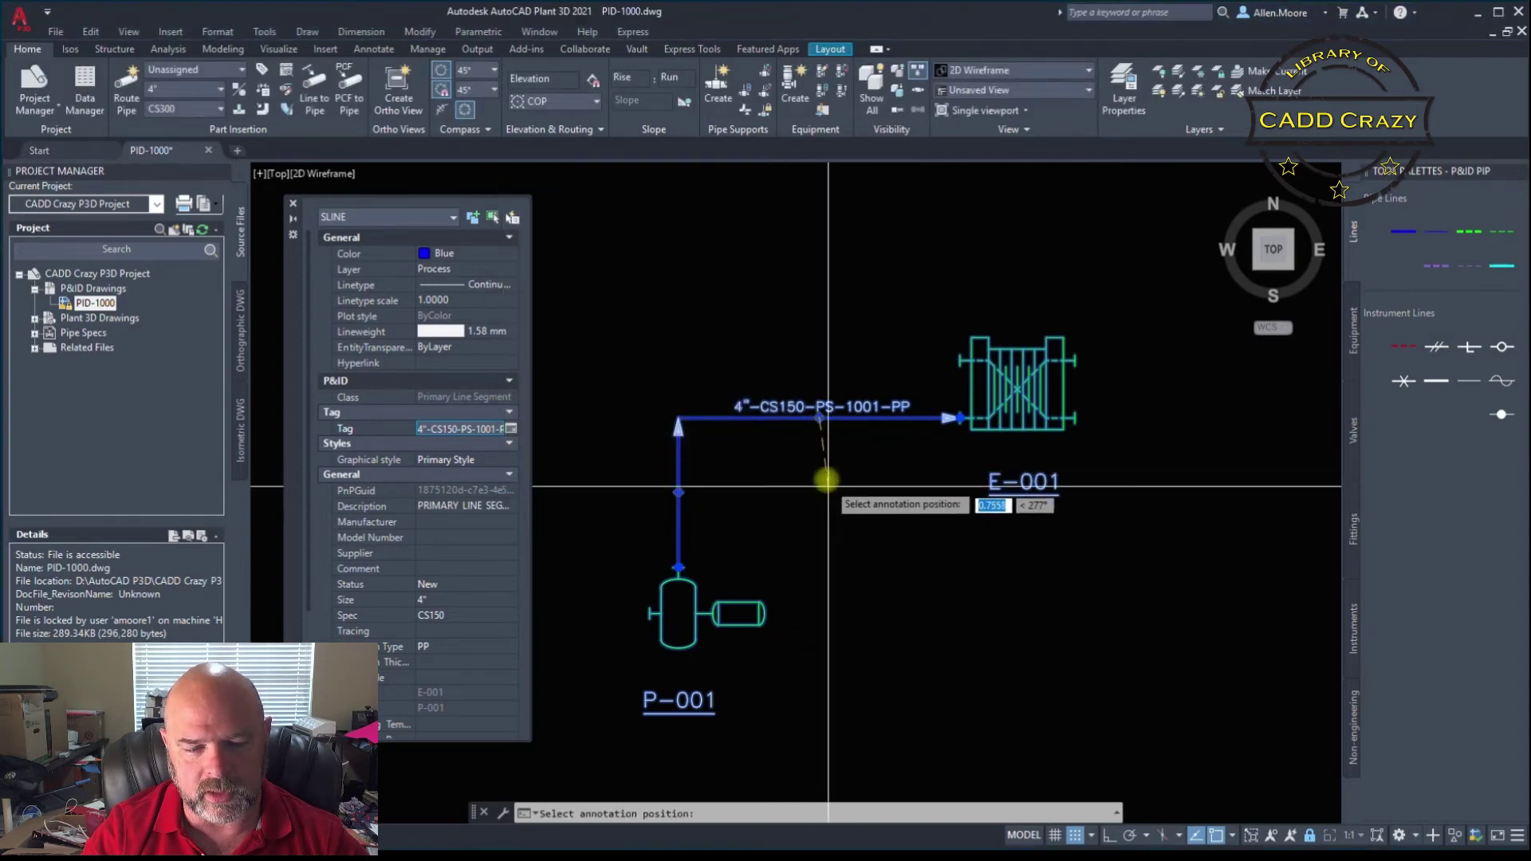
key(Escape)
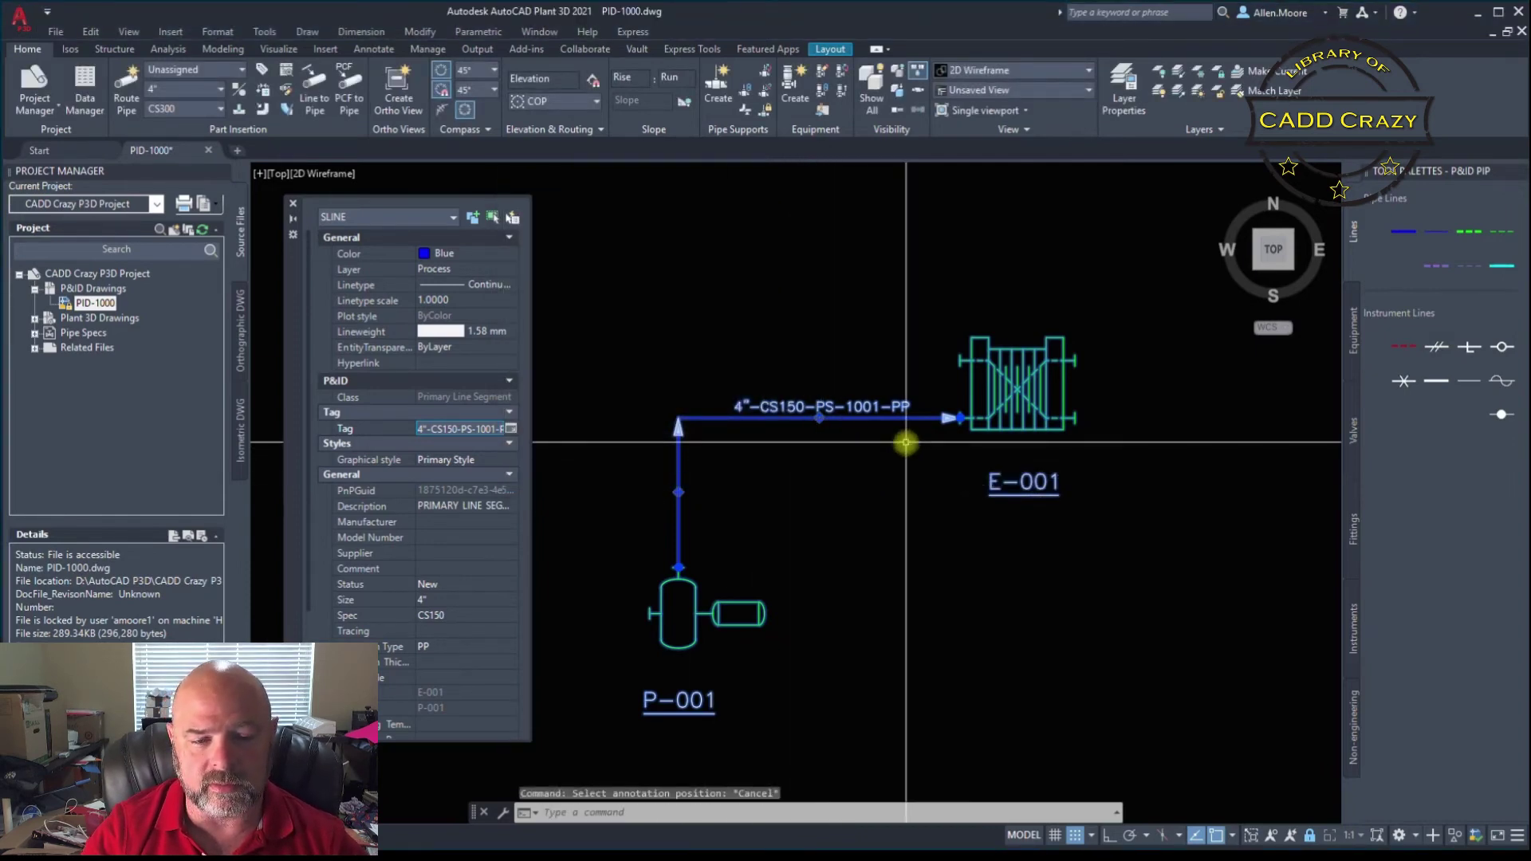